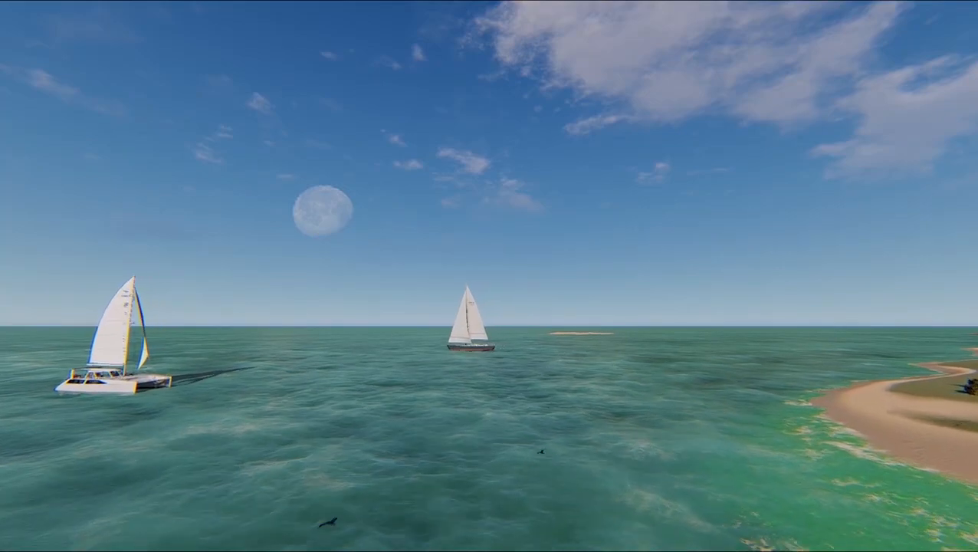
Move the camera from the sea to a street-side view of the front of the house
{"action": "right_click_drag", "start_coordinate": [601, 302], "coordinate": [418, 251]}
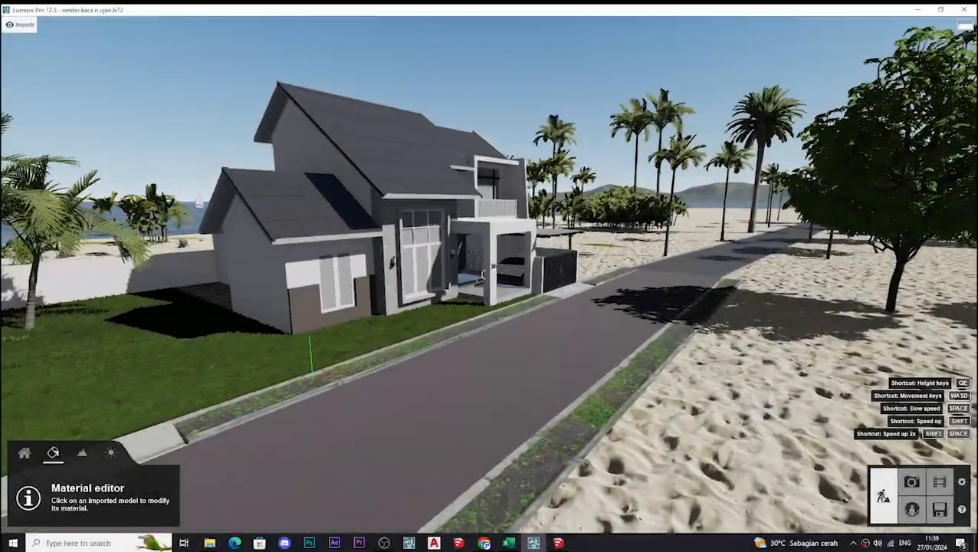
{"action": "key", "text": "w"}
{"action": "key", "text": "w"}
{"action": "key", "text": "a"}
{"action": "right_click_drag", "start_coordinate": [491, 304], "coordinate": [594, 314]}
{"action": "key", "text": "s"}
{"action": "key", "text": "e"}
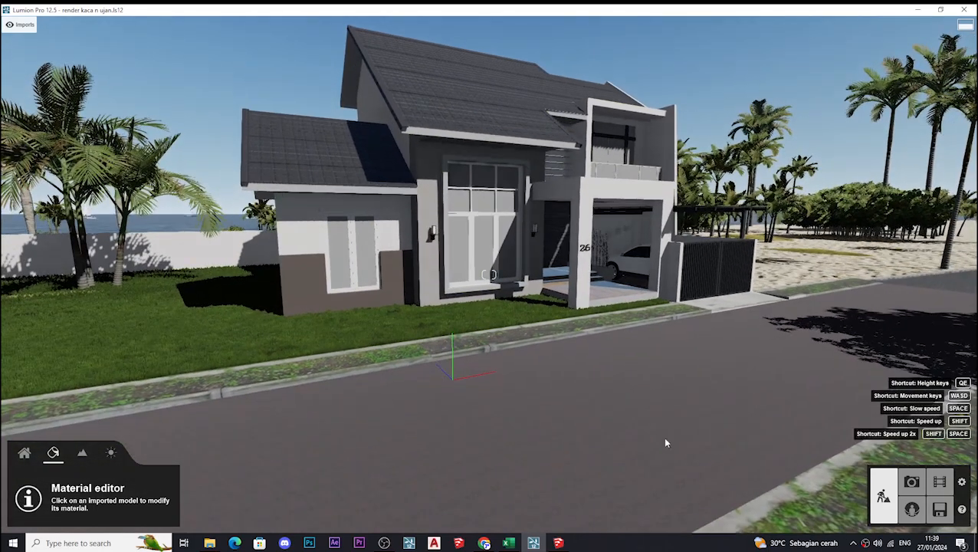
{"action": "right_click_drag", "start_coordinate": [623, 396], "coordinate": [545, 298]}
{"action": "key", "text": "w"}
{"action": "key", "text": "s"}
{"action": "key", "text": "d"}
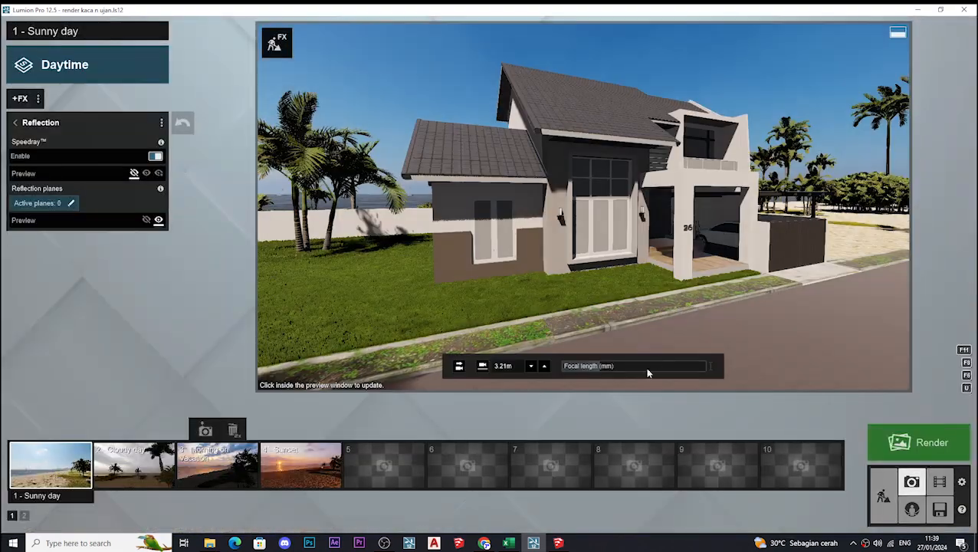
Compose the photo shot of the house front from the road at an eye height of about 2.27 m
{"action": "key", "text": "e"}
{"action": "mouse_move", "coordinate": [684, 304]}
{"action": "right_mouse_down"}
{"action": "mouse_move", "coordinate": [684, 290]}
{"action": "mouse_move", "coordinate": [684, 301]}
{"action": "right_mouse_up"}
{"action": "key", "text": "q"}
{"action": "key", "text": "q"}
{"action": "right_click_drag", "start_coordinate": [597, 258], "coordinate": [611, 251]}
{"action": "key", "text": "d"}
{"action": "key", "text": "q"}
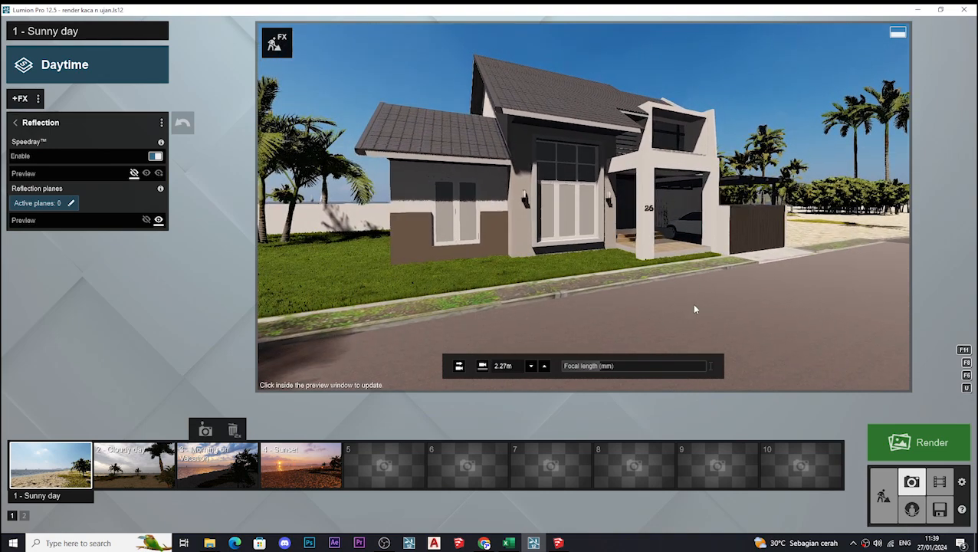
{"action": "left_click", "coordinate": [599, 236]}
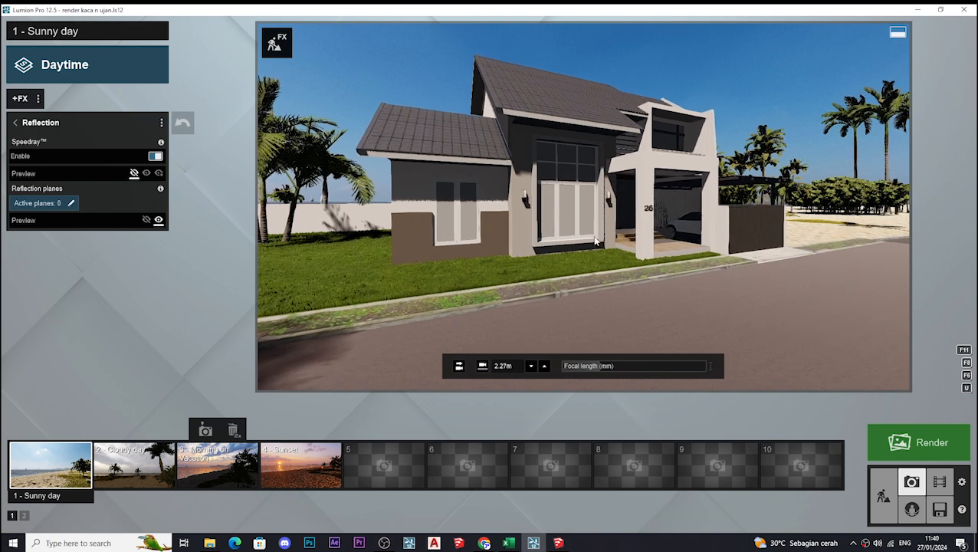
Render the current shot at 1920x1080 and save it in the Desktop folder as the JPG file render h
{"action": "left_click", "coordinate": [918, 443]}
{"action": "left_click", "coordinate": [432, 403]}
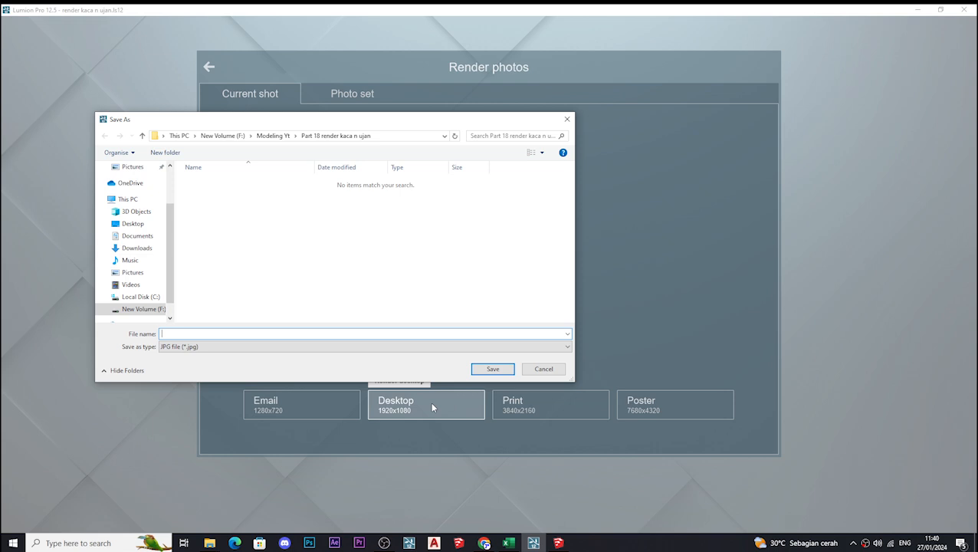
{"action": "left_click", "coordinate": [134, 223]}
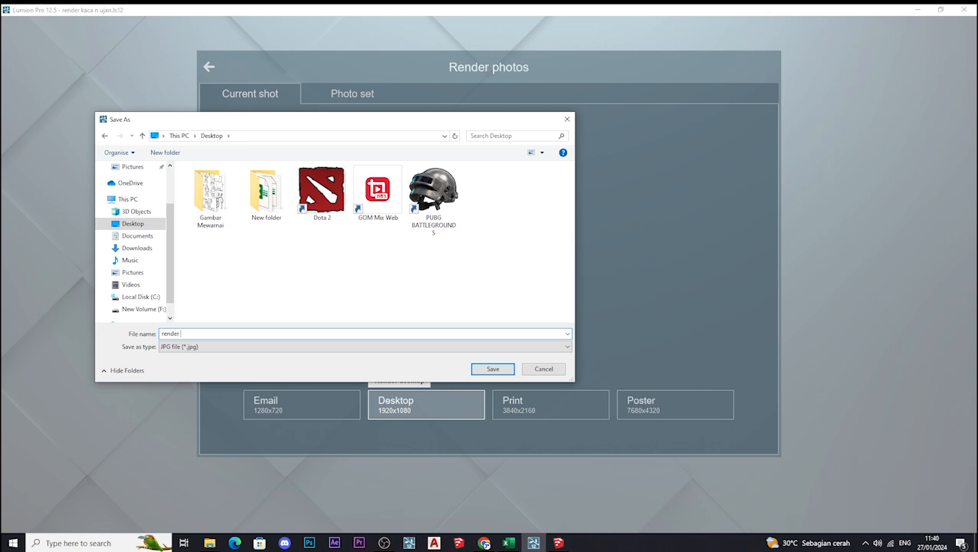
{"action": "left_click", "coordinate": [491, 368]}
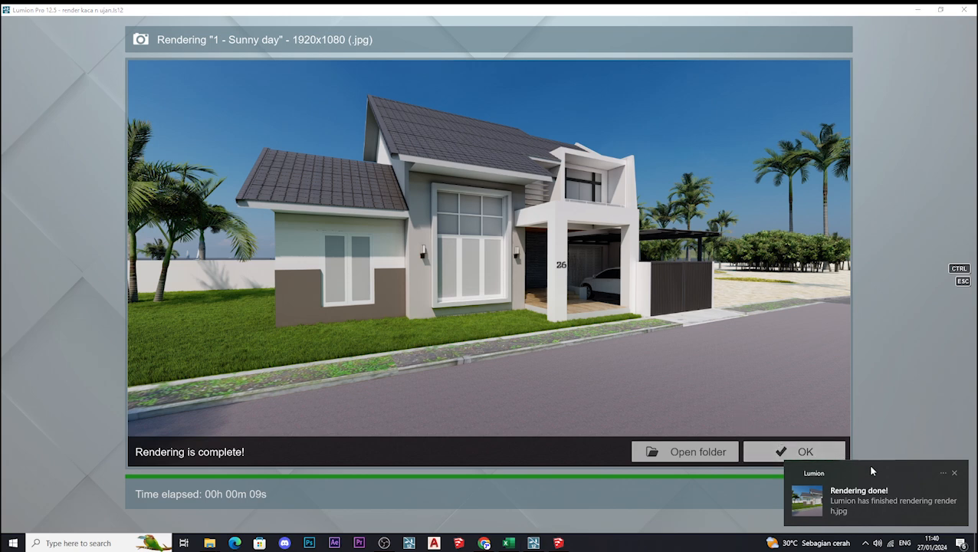
{"action": "left_click", "coordinate": [953, 476]}
{"action": "left_click", "coordinate": [790, 451]}
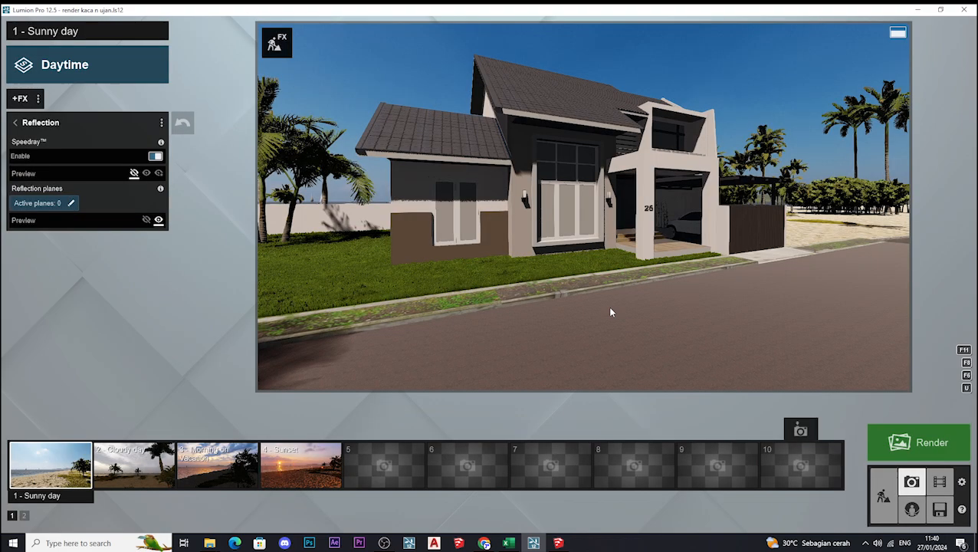
Give the house windows the clear blue-tinted outdoor pureglass material, raise its reflectivity to slightly under half, and save the material
{"action": "left_click", "coordinate": [883, 496]}
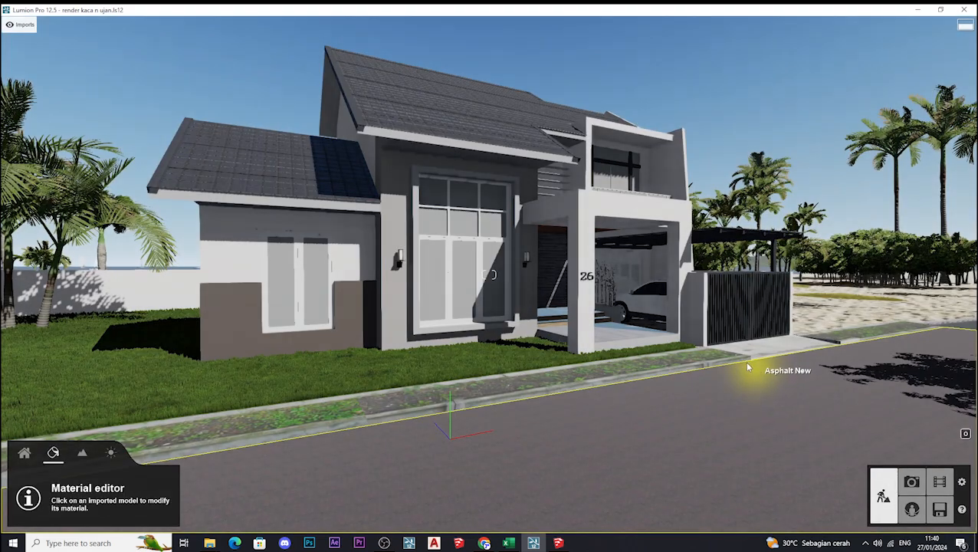
{"action": "right_click_drag", "start_coordinate": [733, 374], "coordinate": [666, 433]}
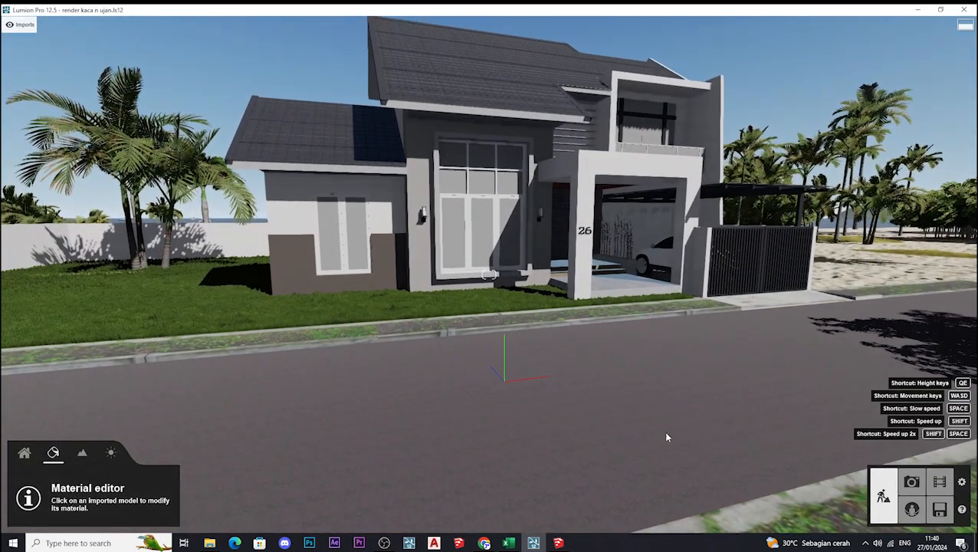
{"action": "left_click", "coordinate": [454, 245]}
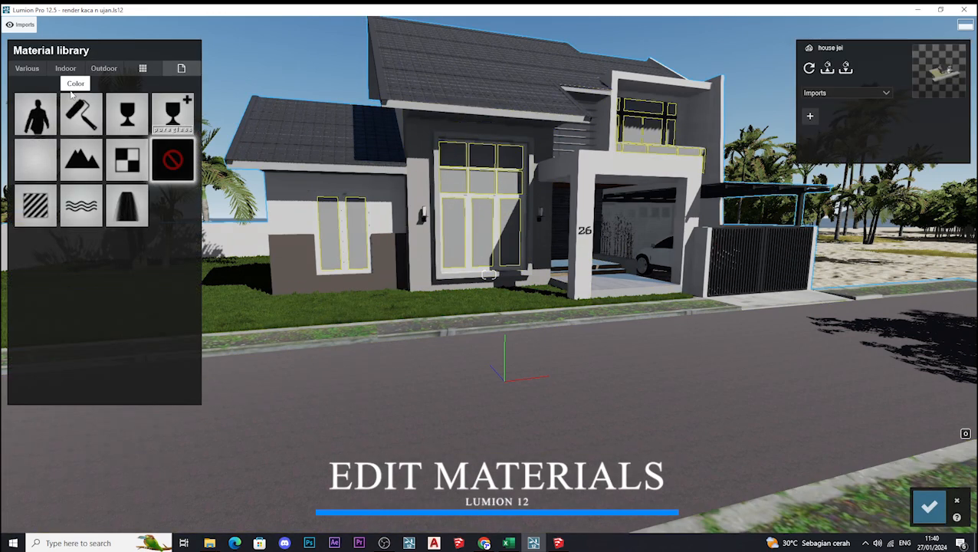
{"action": "left_click", "coordinate": [102, 69]}
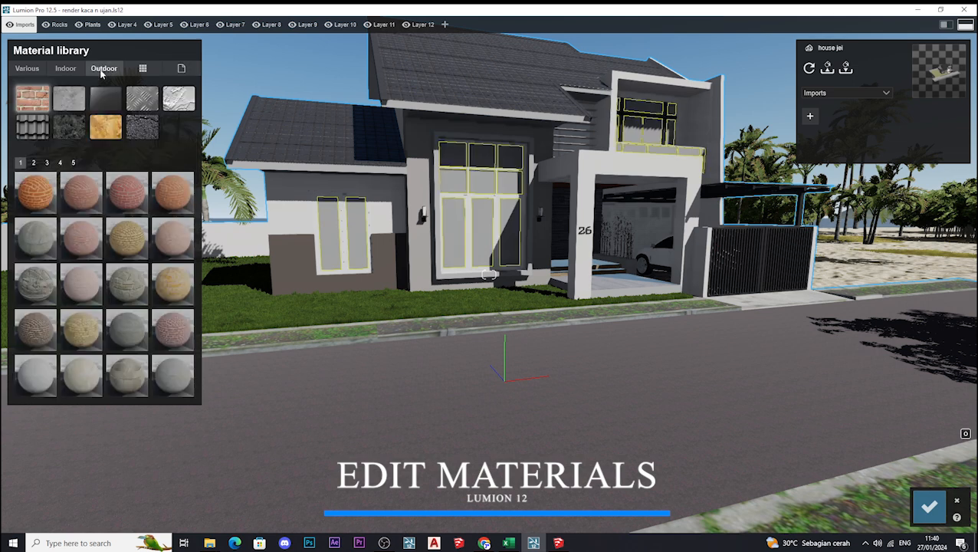
{"action": "left_click", "coordinate": [105, 99]}
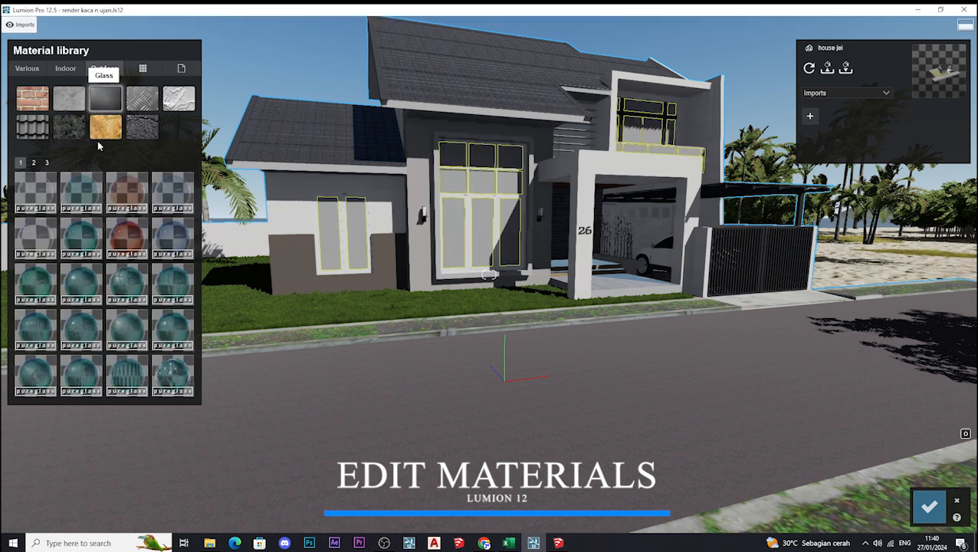
{"action": "left_click", "coordinate": [173, 191]}
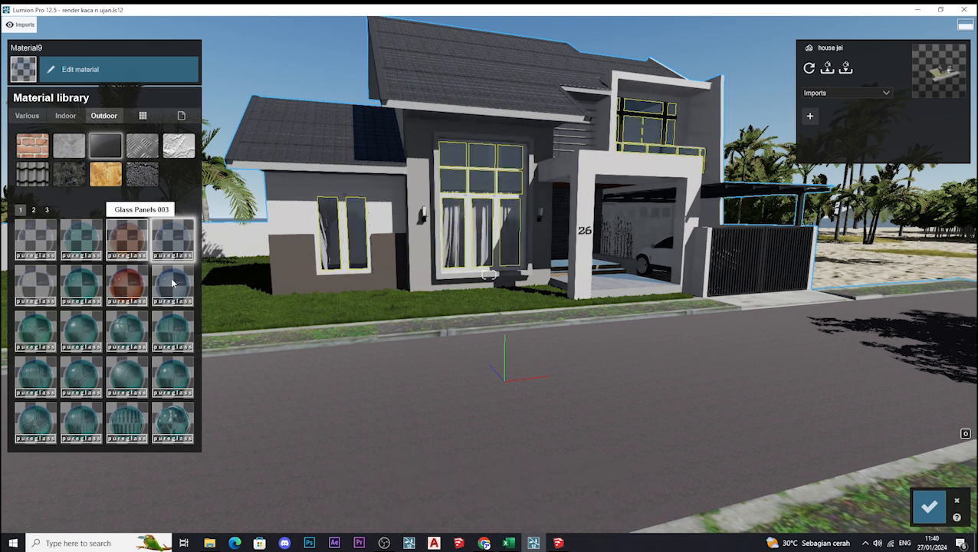
{"action": "left_click", "coordinate": [173, 236]}
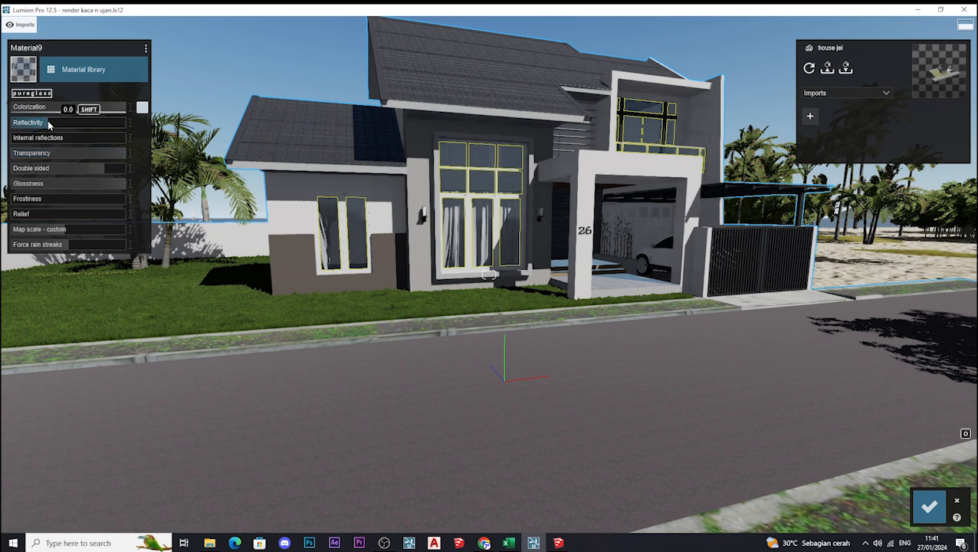
{"action": "left_click_drag", "start_coordinate": [49, 125], "coordinate": [59, 124]}
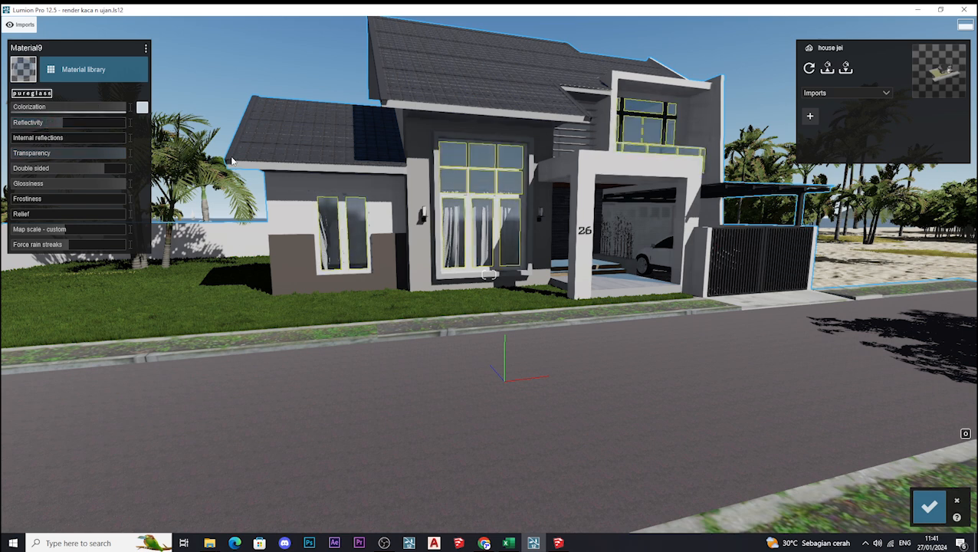
{"action": "left_click", "coordinate": [929, 505]}
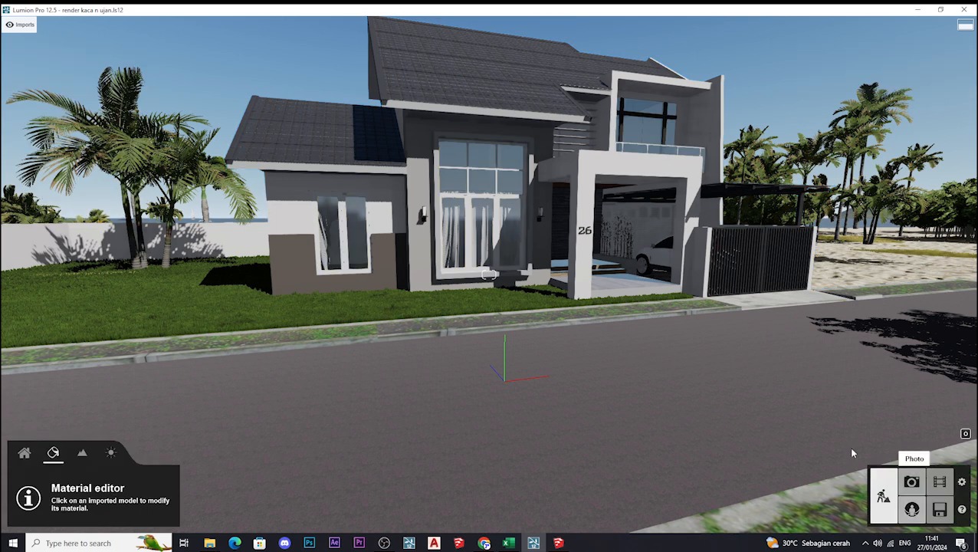
Try the outdoor asphalt materials on the second library page and assign the smooth light-grey one to the road
{"action": "left_click", "coordinate": [608, 396]}
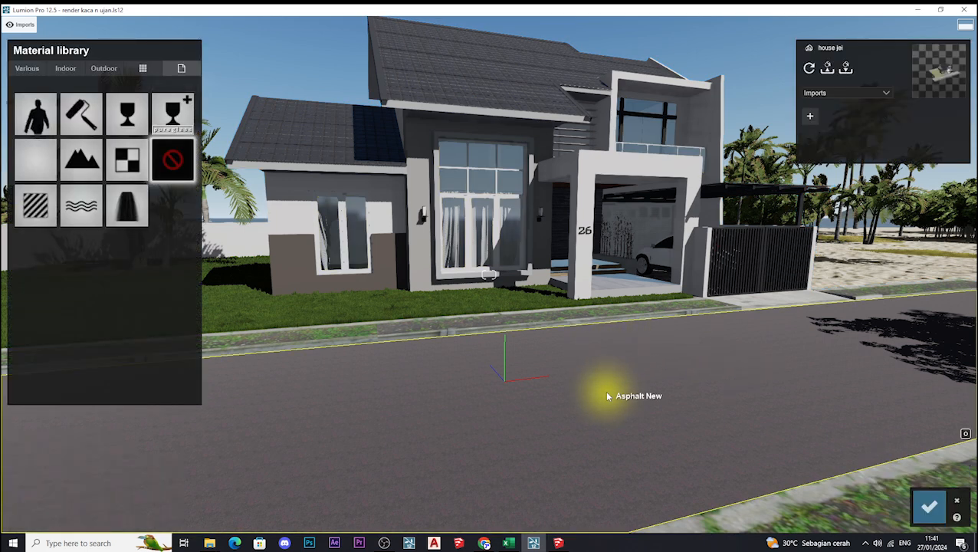
{"action": "left_click", "coordinate": [98, 69]}
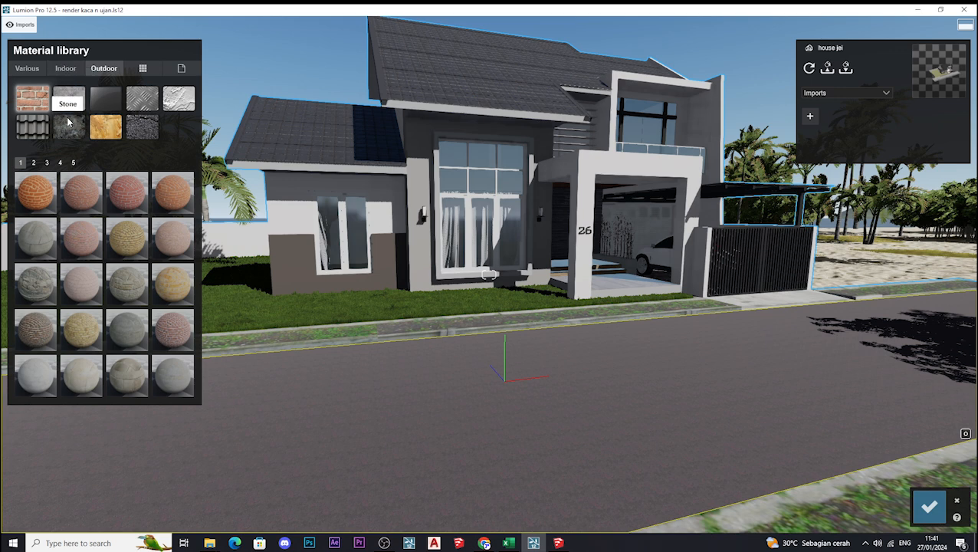
{"action": "left_click", "coordinate": [142, 125]}
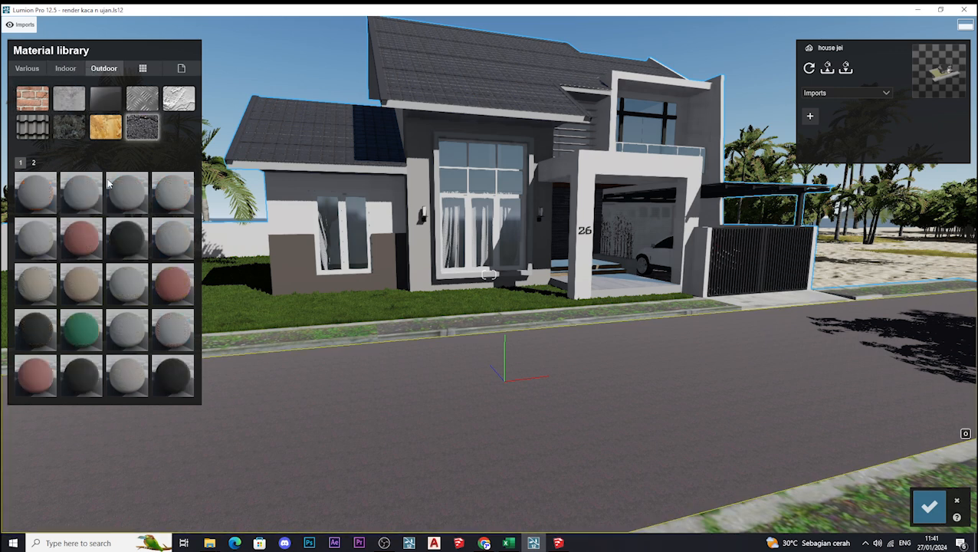
{"action": "left_click", "coordinate": [149, 132]}
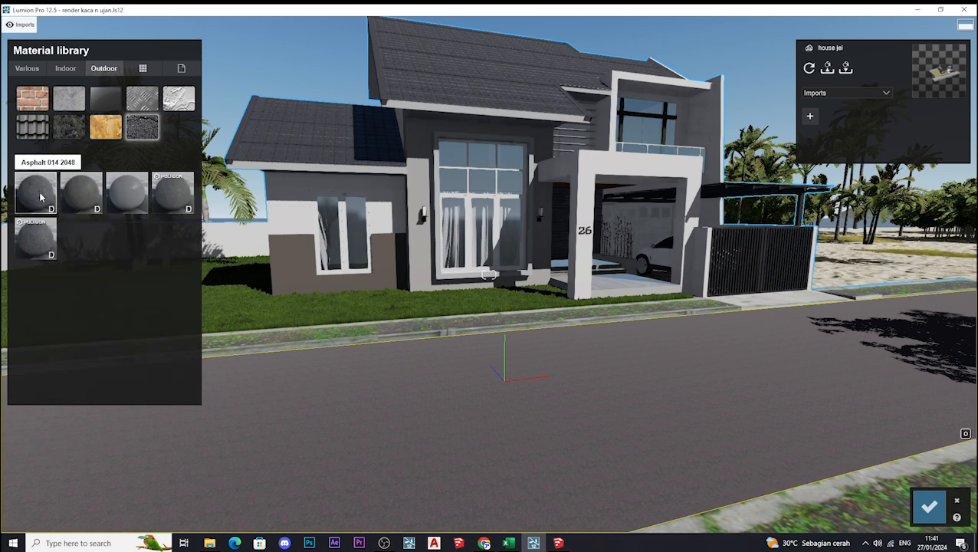
{"action": "left_click", "coordinate": [46, 196]}
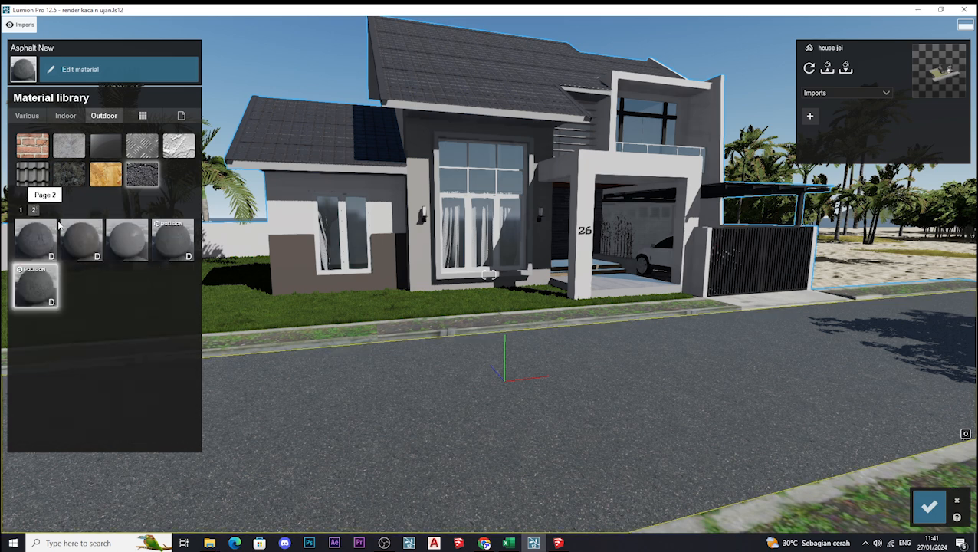
{"action": "left_click", "coordinate": [174, 239]}
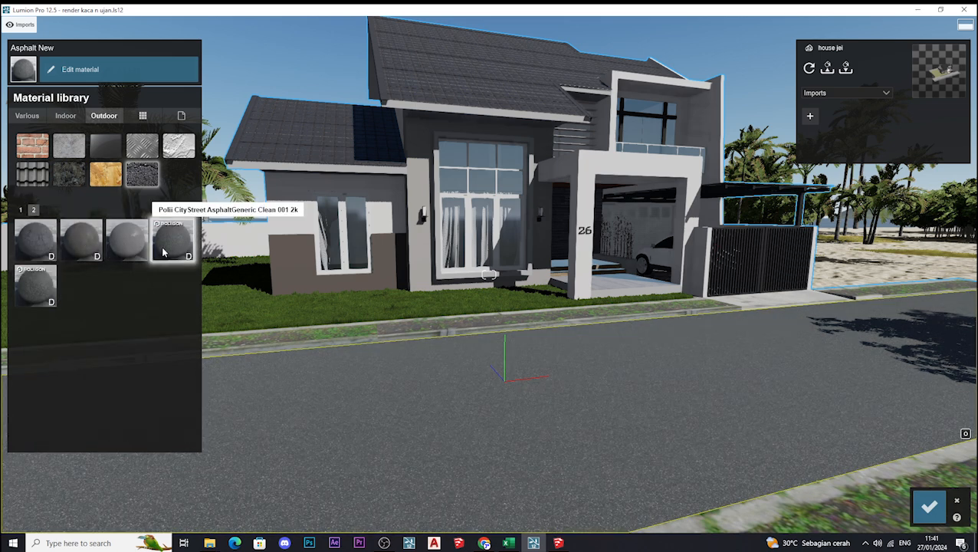
{"action": "left_click", "coordinate": [52, 250]}
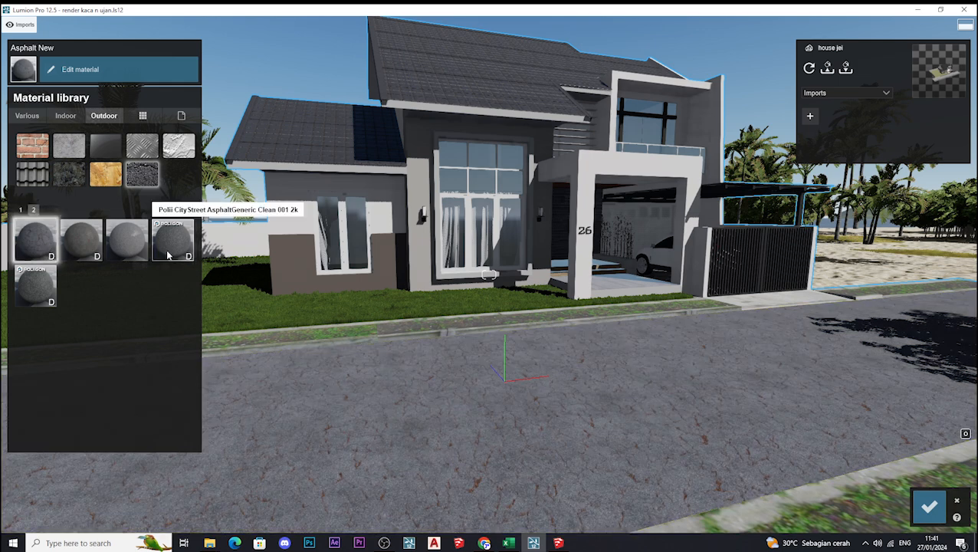
{"action": "left_click", "coordinate": [141, 251]}
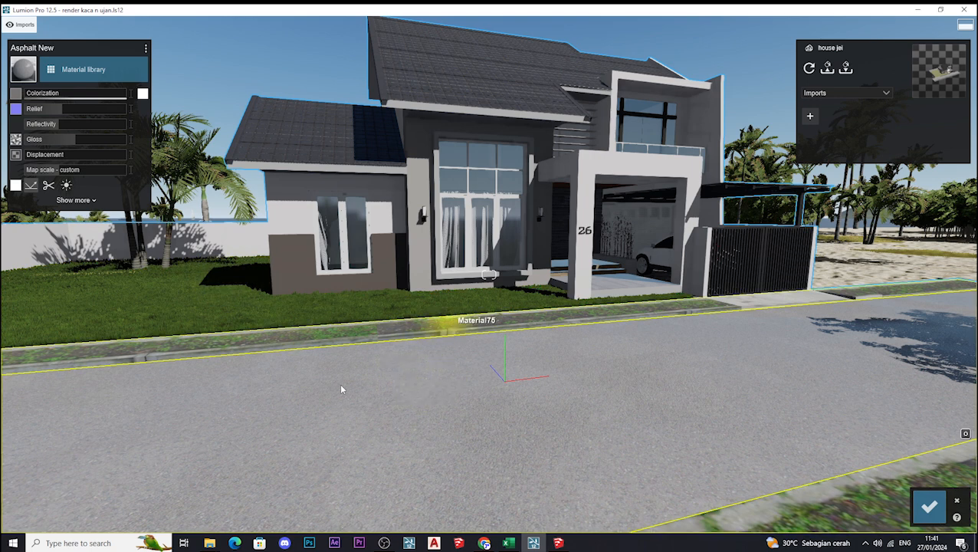
Tint the road asphalt with a very dark color, set its colorization to slightly under half, and save the material
{"action": "left_click", "coordinate": [142, 96]}
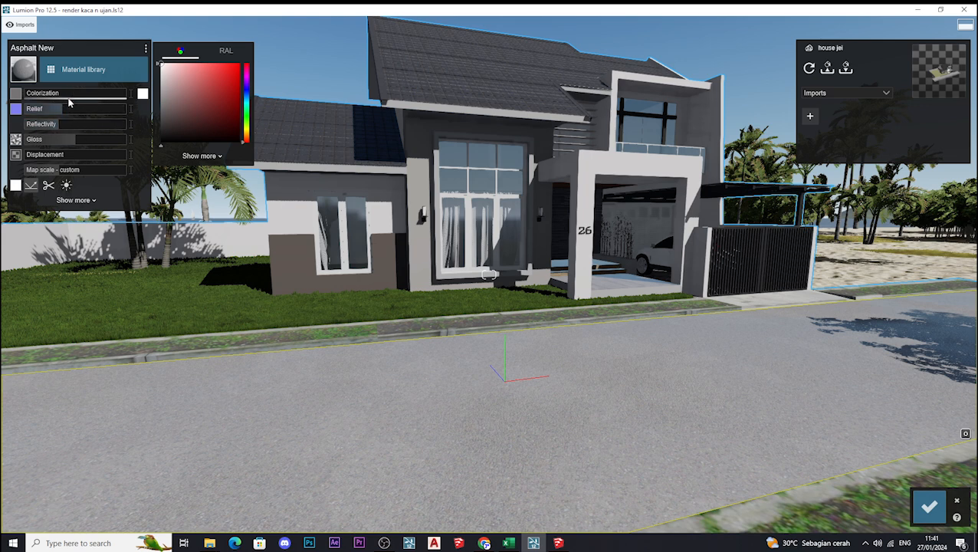
{"action": "left_click_drag", "start_coordinate": [186, 142], "coordinate": [193, 132]}
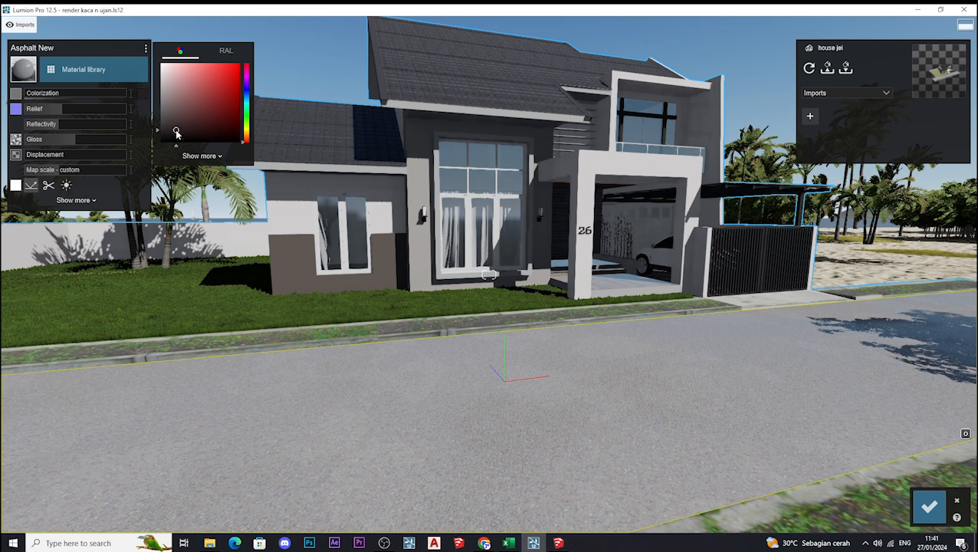
{"action": "left_click", "coordinate": [67, 93]}
{"action": "mouse_move", "coordinate": [71, 92]}
{"action": "left_mouse_down"}
{"action": "mouse_move", "coordinate": [83, 94]}
{"action": "mouse_move", "coordinate": [71, 95]}
{"action": "left_mouse_up"}
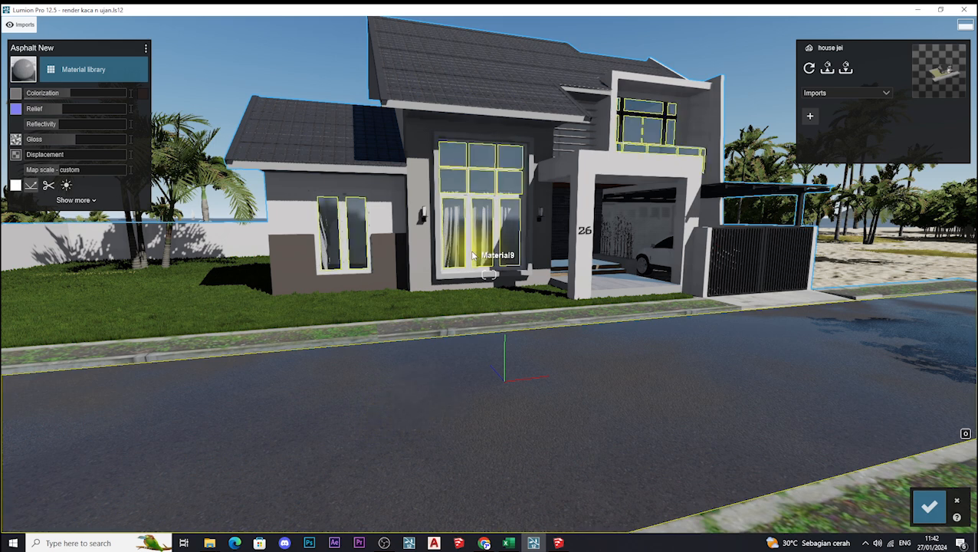
{"action": "left_click", "coordinate": [929, 506]}
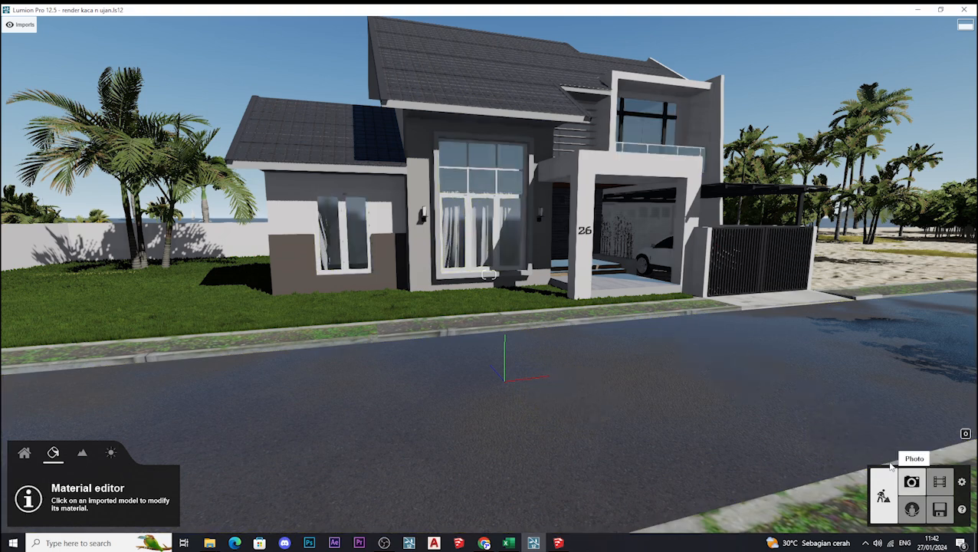
Reframe the photo shot closer to the house front from a low viewpoint, with the road filling the foreground
{"action": "left_click", "coordinate": [911, 482]}
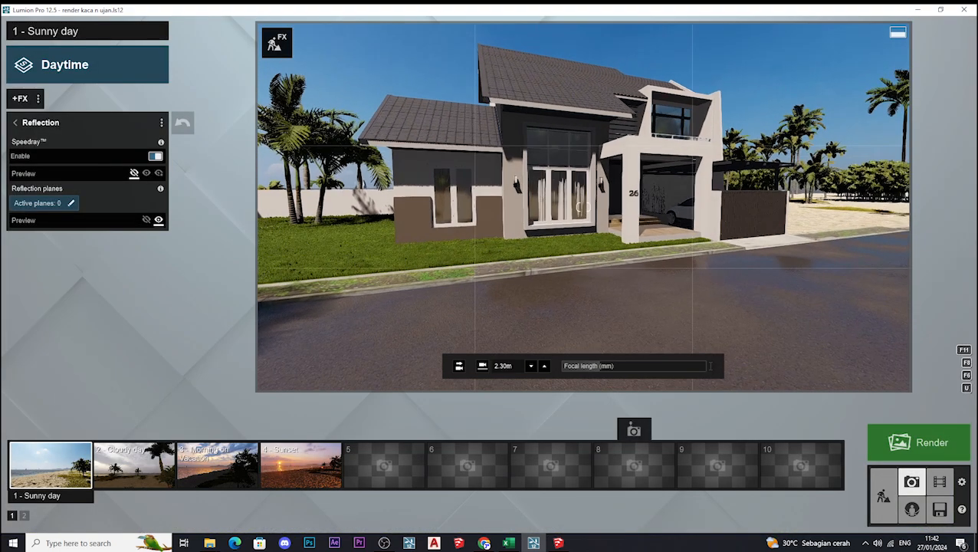
{"action": "key", "text": "e"}
{"action": "key", "text": "w"}
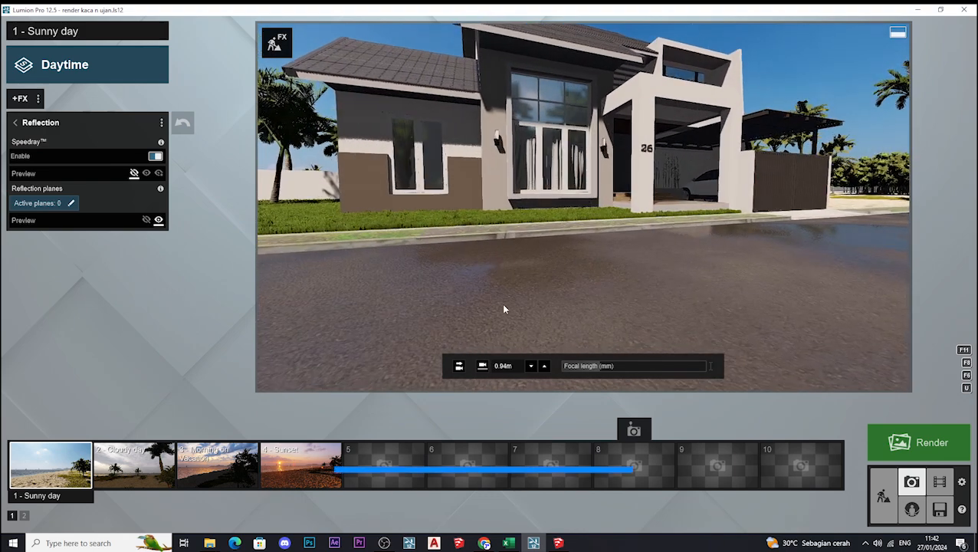
{"action": "right_click_drag", "start_coordinate": [575, 278], "coordinate": [603, 252]}
{"action": "key", "text": "q"}
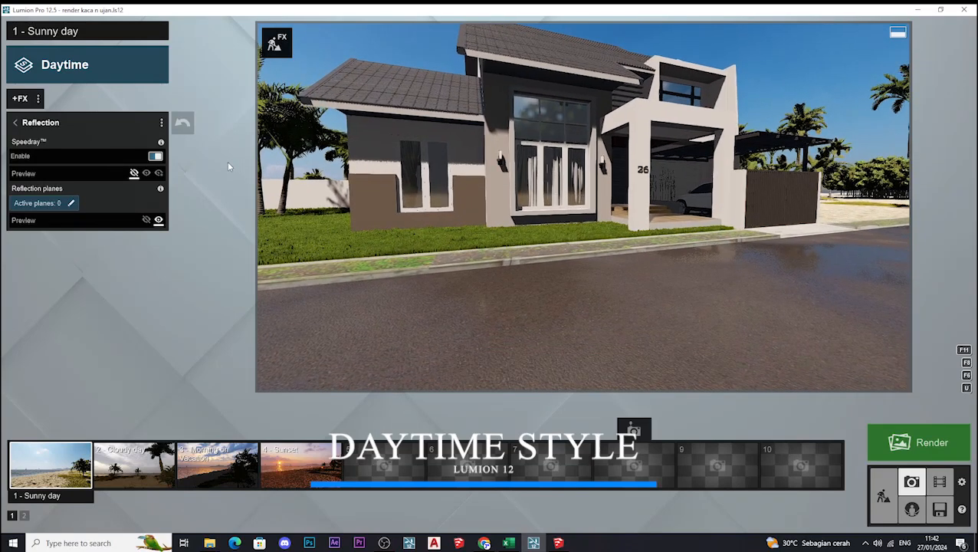
In the Reflection effect, add reflection planes for the two-pane side window and the lower panes of the tall front window
{"action": "left_click", "coordinate": [16, 124]}
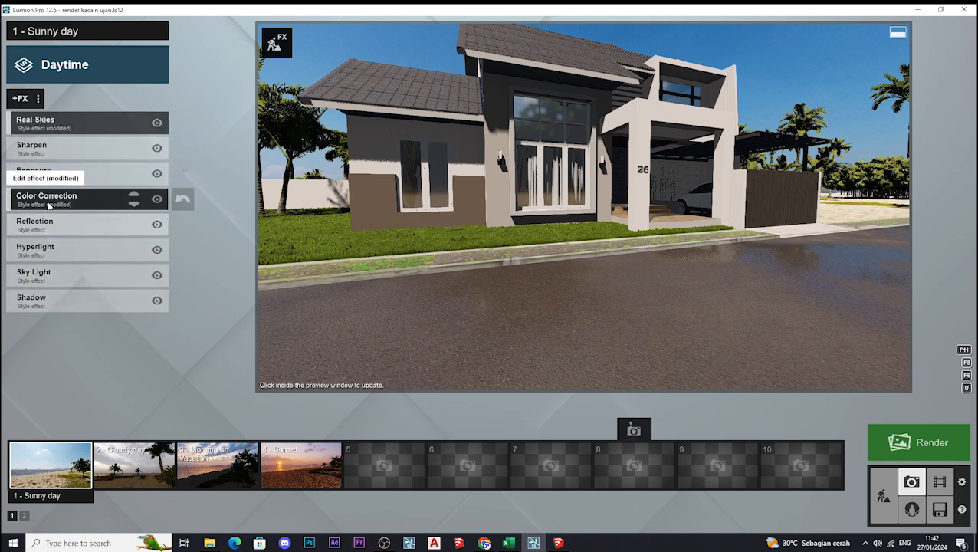
{"action": "left_click", "coordinate": [62, 228]}
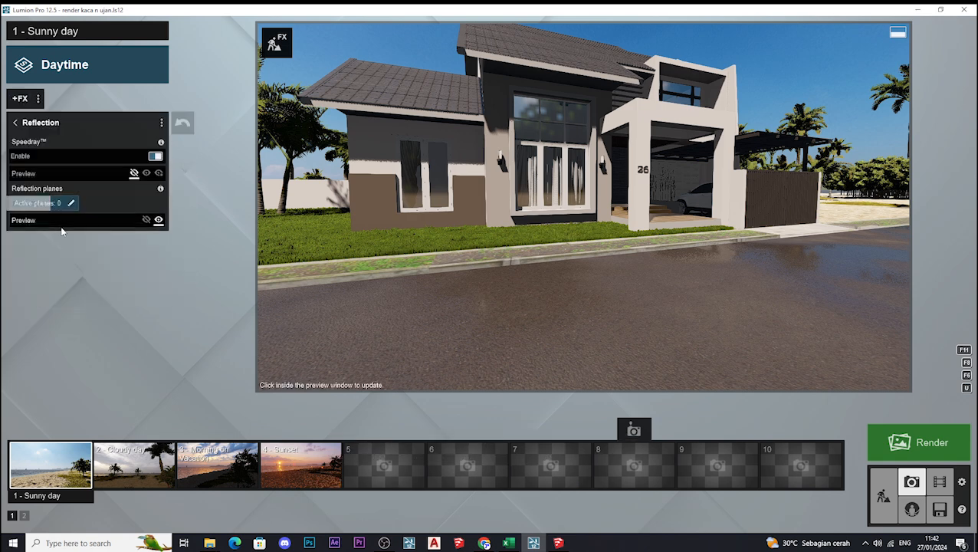
{"action": "left_click", "coordinate": [71, 203]}
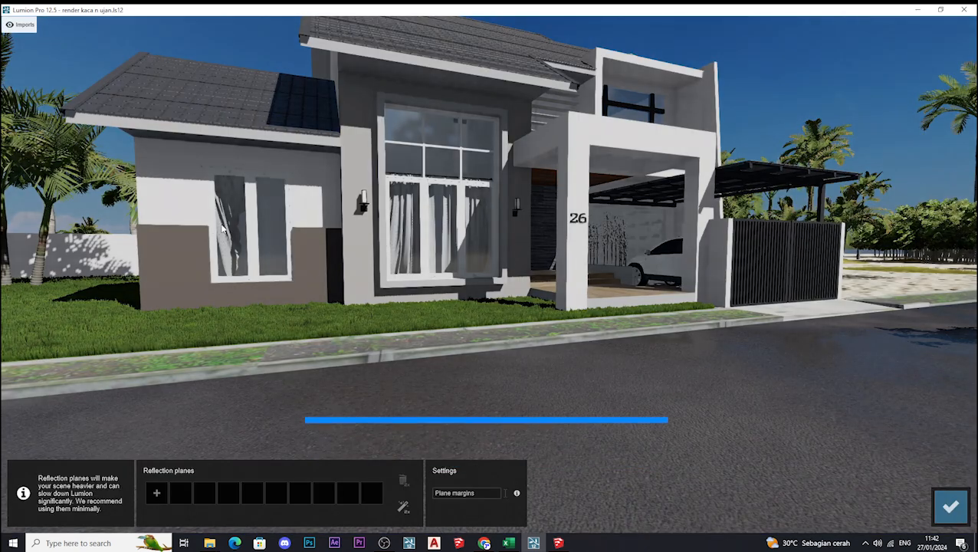
{"action": "left_click", "coordinate": [156, 493]}
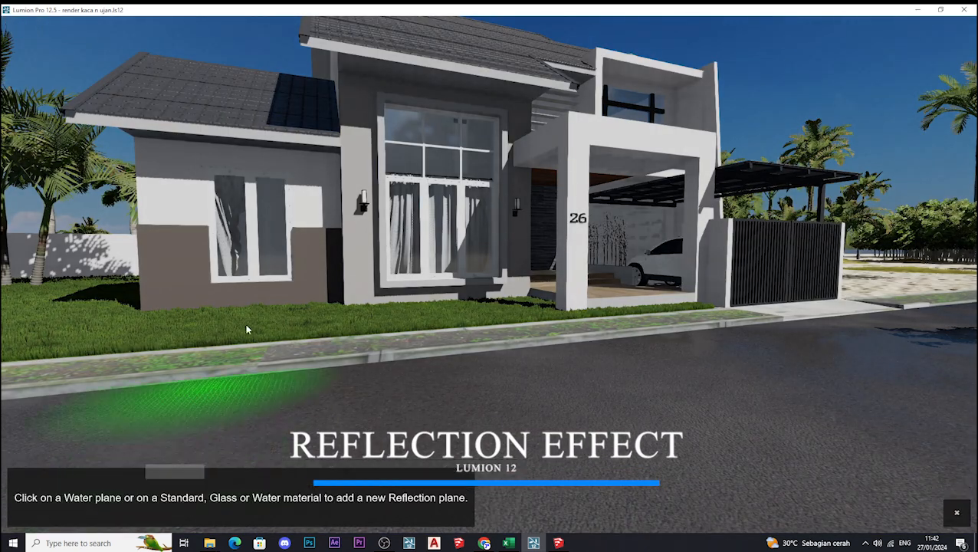
{"action": "left_click", "coordinate": [238, 263]}
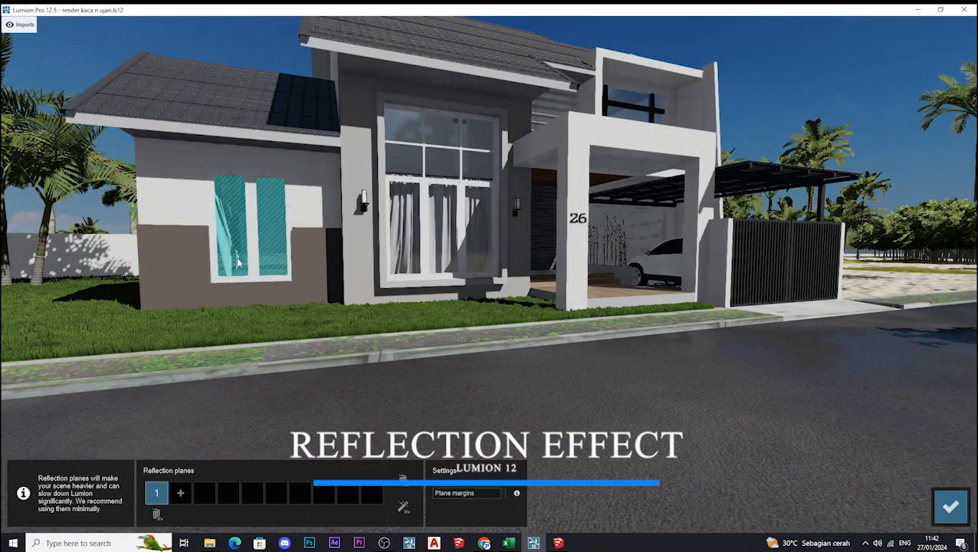
{"action": "left_click", "coordinate": [178, 485]}
{"action": "left_click", "coordinate": [406, 247]}
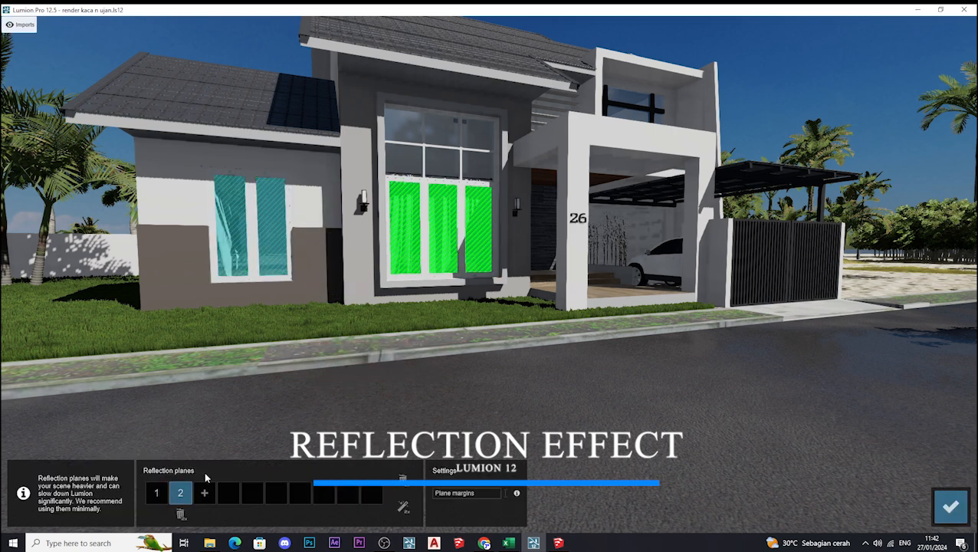
Add reflection planes for the upper panes of the tall front window and the upper-floor balcony window, and accept the planes
{"action": "left_click", "coordinate": [204, 493]}
{"action": "left_click", "coordinate": [397, 181]}
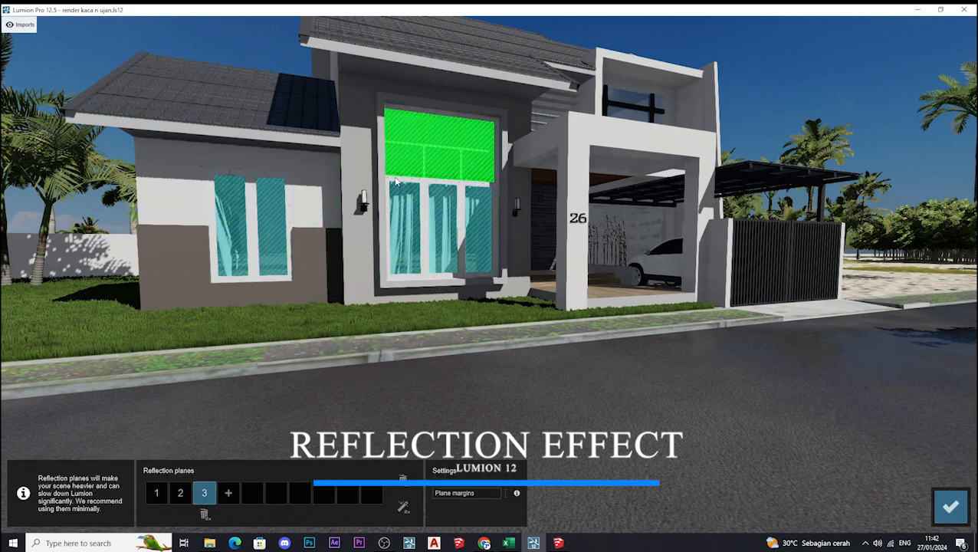
{"action": "left_click", "coordinate": [227, 492]}
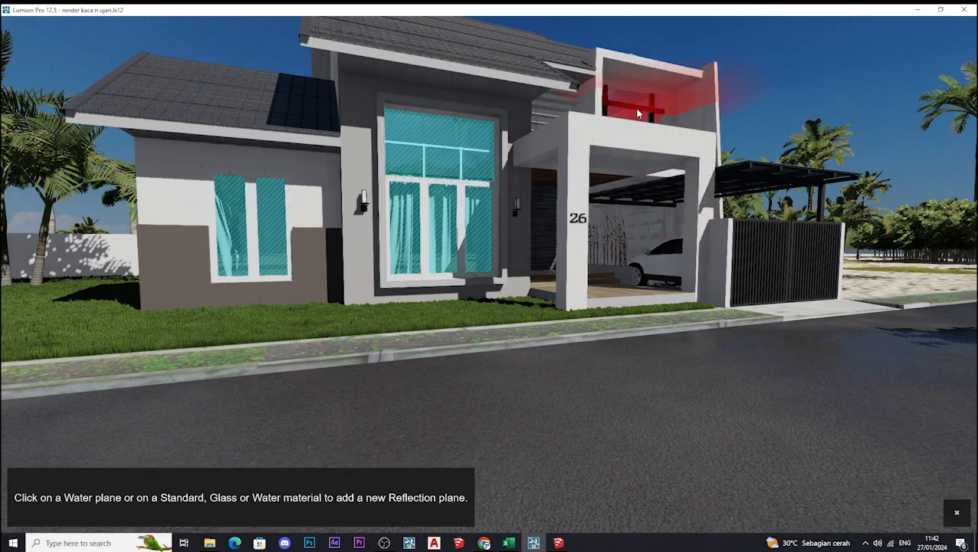
{"action": "left_click", "coordinate": [626, 117]}
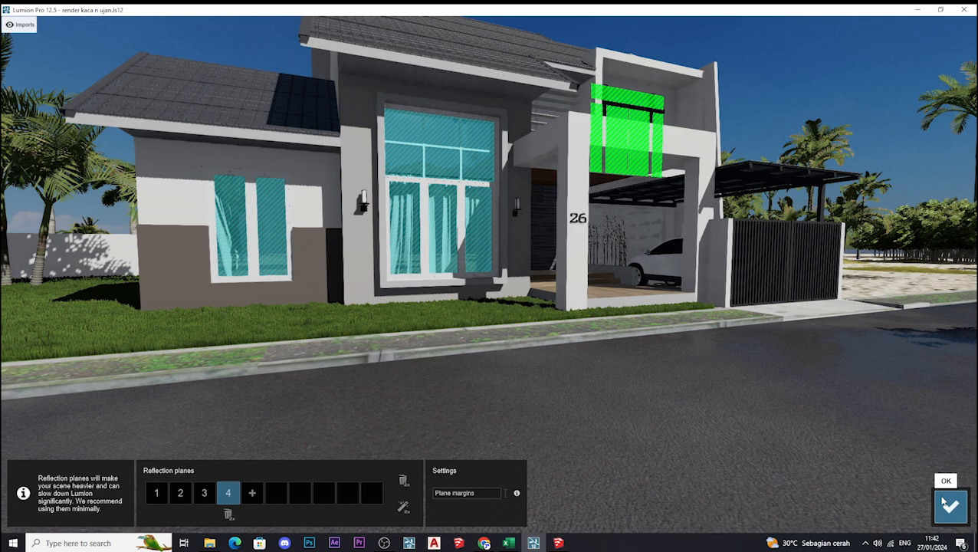
{"action": "left_click", "coordinate": [949, 506]}
Examine the window reflections by viewing the house front from several camera angles and heights
{"action": "key", "text": "a"}
{"action": "right_click_drag", "start_coordinate": [450, 214], "coordinate": [466, 207]}
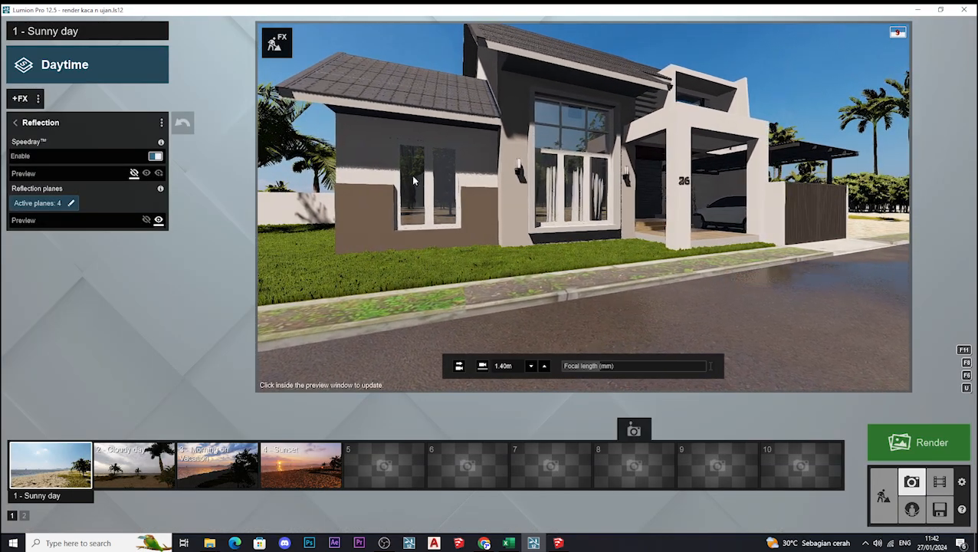
{"action": "right_click_drag", "start_coordinate": [580, 124], "coordinate": [562, 124]}
{"action": "key", "text": "s"}
{"action": "key", "text": "d"}
{"action": "key", "text": "e"}
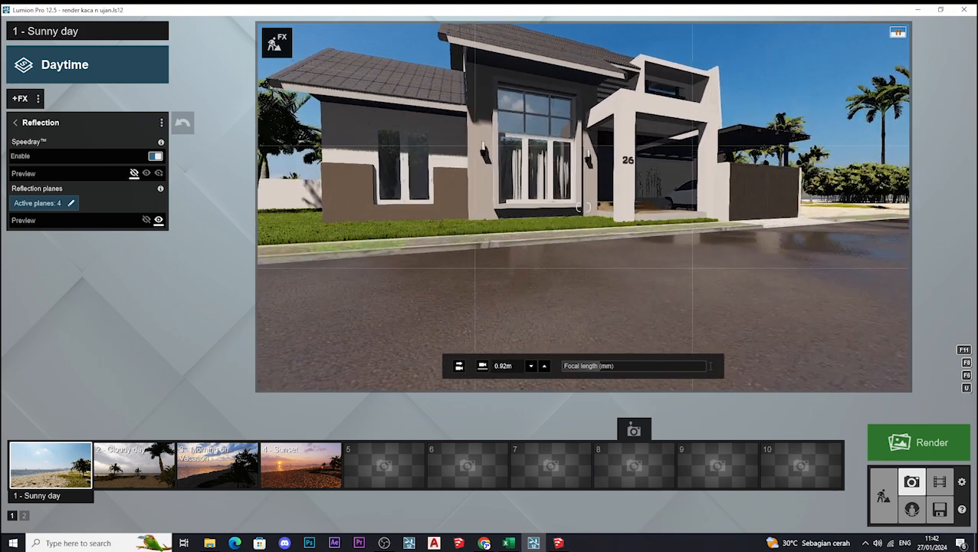
{"action": "key", "text": "q"}
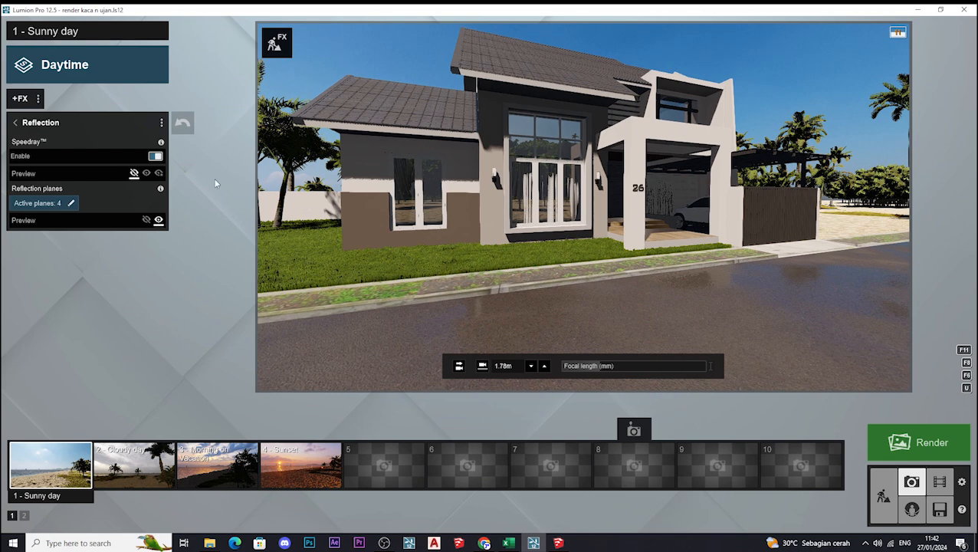
Add the Precipitation effect from the sky and weather effects to the photo and update the preview
{"action": "left_click", "coordinate": [16, 123]}
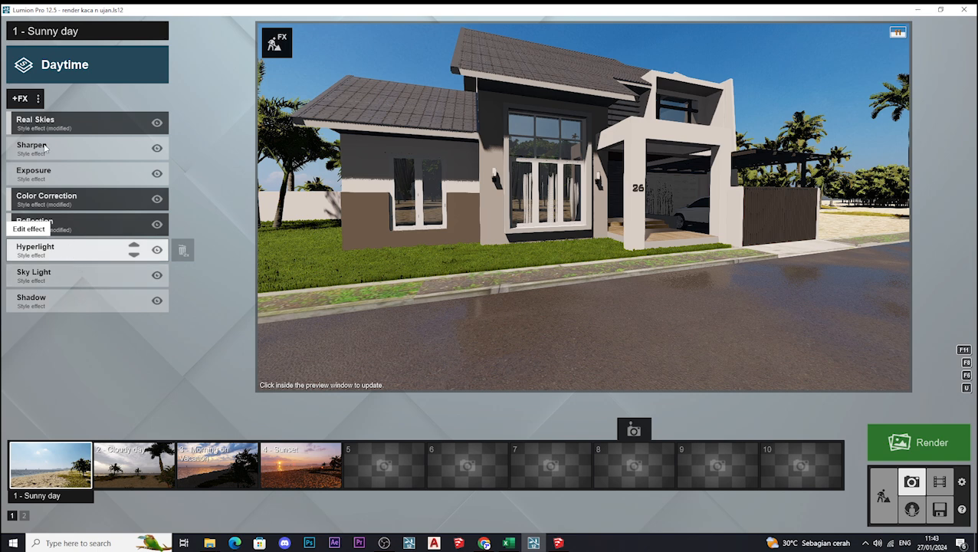
{"action": "left_click", "coordinate": [29, 99]}
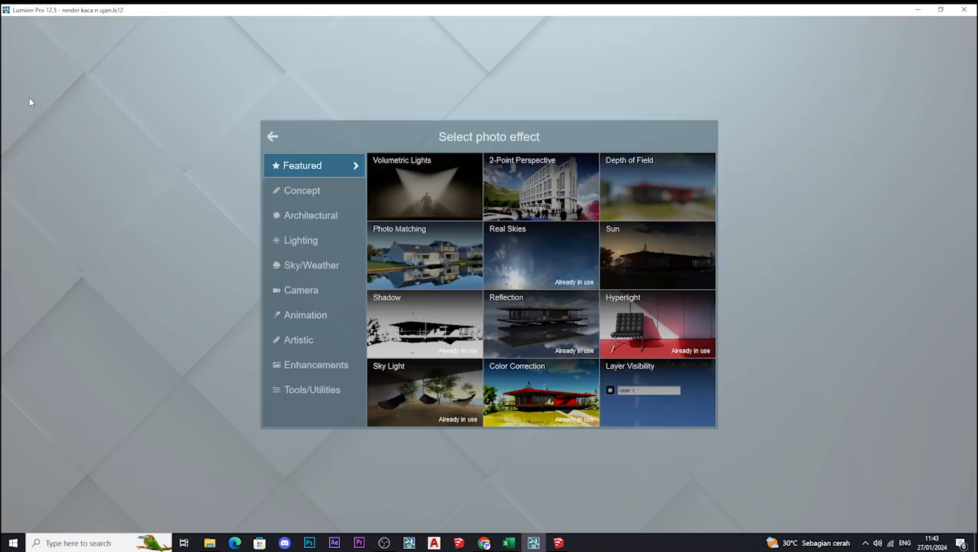
{"action": "left_click", "coordinate": [301, 239]}
{"action": "left_click", "coordinate": [305, 263]}
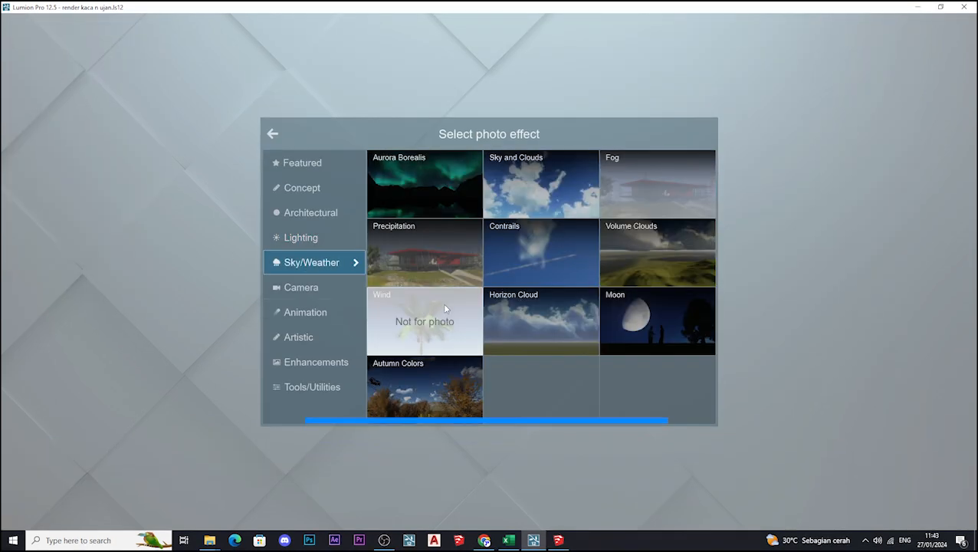
{"action": "left_click", "coordinate": [428, 249]}
{"action": "right_click_drag", "start_coordinate": [644, 279], "coordinate": [659, 264]}
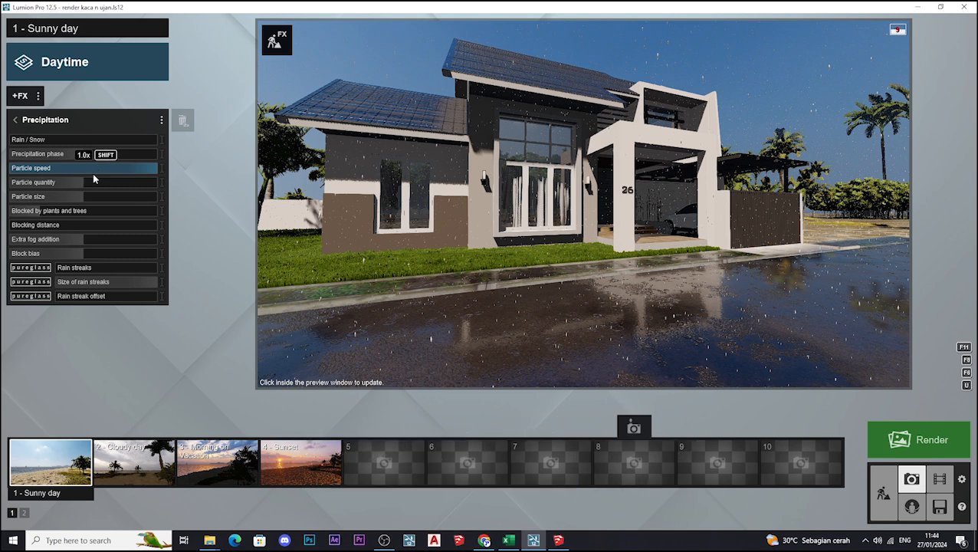
Reduce the precipitation's particle quantity and particle size to zero and set its block bias to slightly under half
{"action": "left_click_drag", "start_coordinate": [68, 185], "coordinate": [30, 188]}
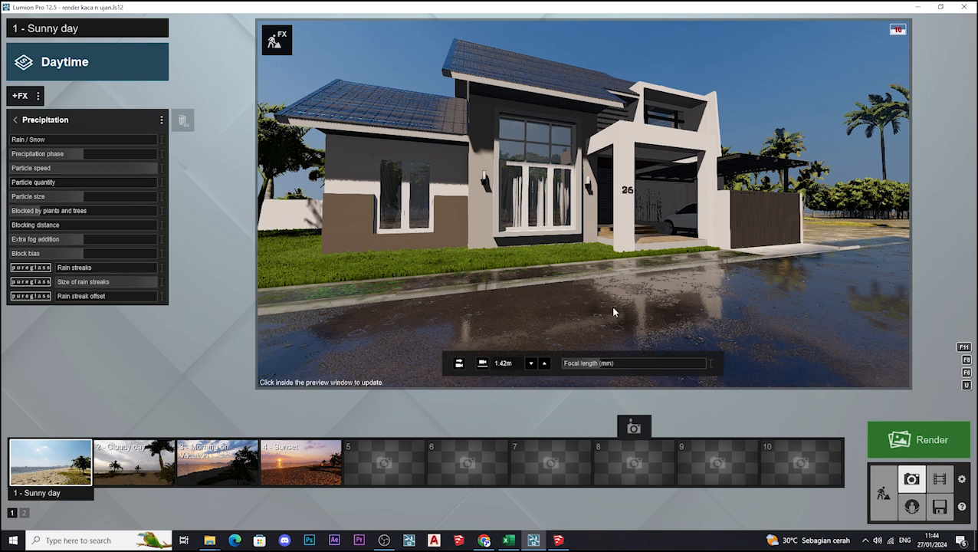
{"action": "left_click_drag", "start_coordinate": [92, 201], "coordinate": [20, 202]}
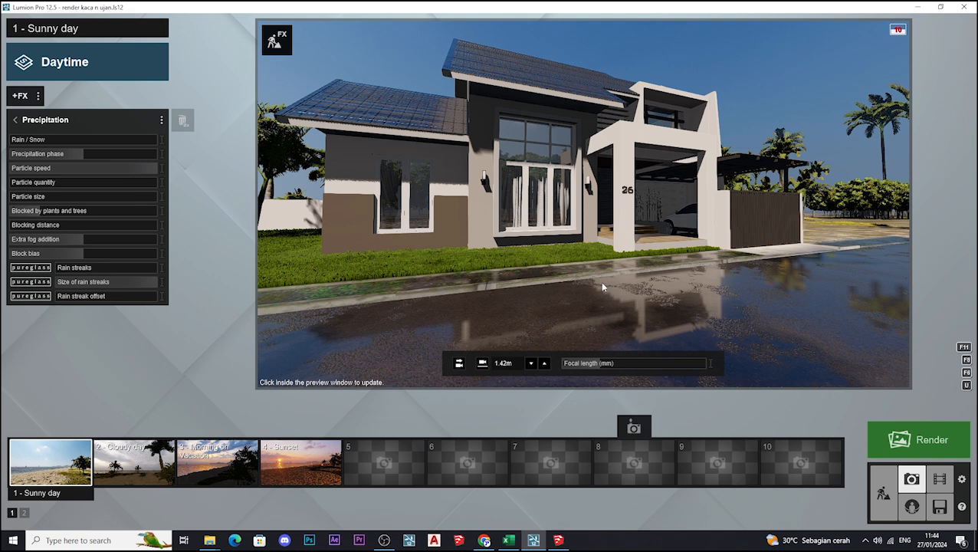
{"action": "key", "text": "q"}
{"action": "mouse_move", "coordinate": [618, 285]}
{"action": "right_mouse_down"}
{"action": "mouse_move", "coordinate": [618, 314]}
{"action": "mouse_move", "coordinate": [622, 286]}
{"action": "right_mouse_up"}
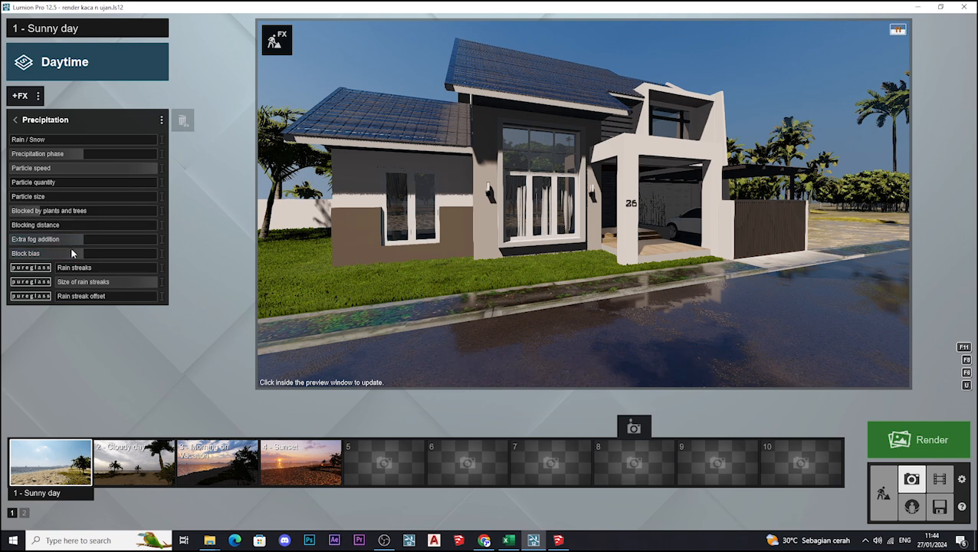
{"action": "mouse_move", "coordinate": [71, 251]}
{"action": "left_mouse_down"}
{"action": "mouse_move", "coordinate": [53, 251]}
{"action": "mouse_move", "coordinate": [82, 255]}
{"action": "left_mouse_up"}
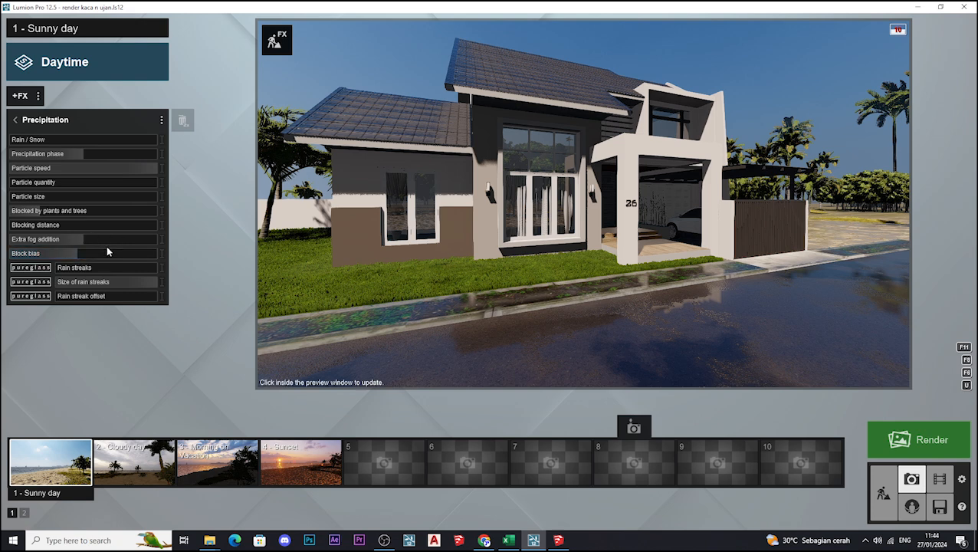
Raise the Shadow effect's brightness to about a quarter to lighten the shaded house front
{"action": "mouse_move", "coordinate": [483, 192]}
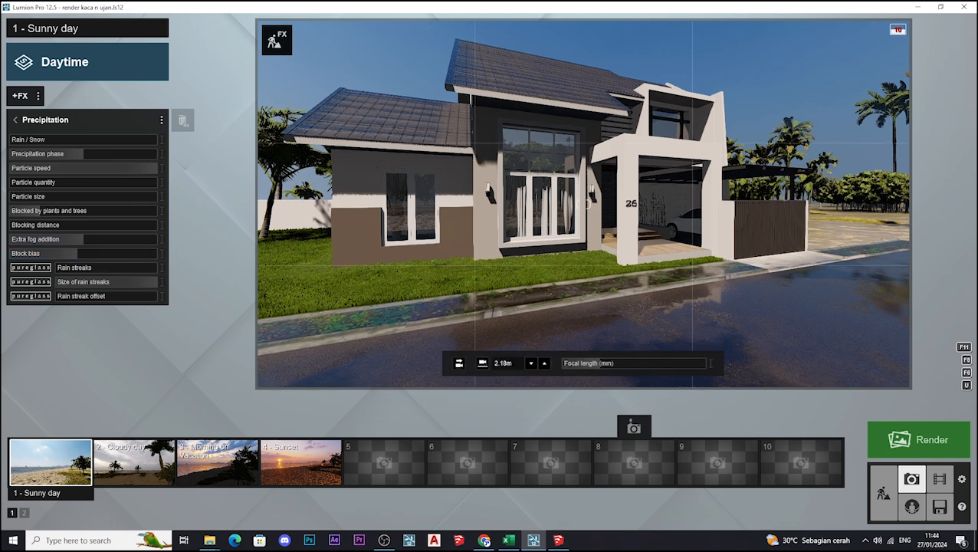
{"action": "middle_click_drag", "start_coordinate": [483, 192], "coordinate": [550, 327]}
{"action": "right_click_drag", "start_coordinate": [552, 332], "coordinate": [547, 313]}
{"action": "middle_click_drag", "start_coordinate": [583, 204], "coordinate": [466, 220]}
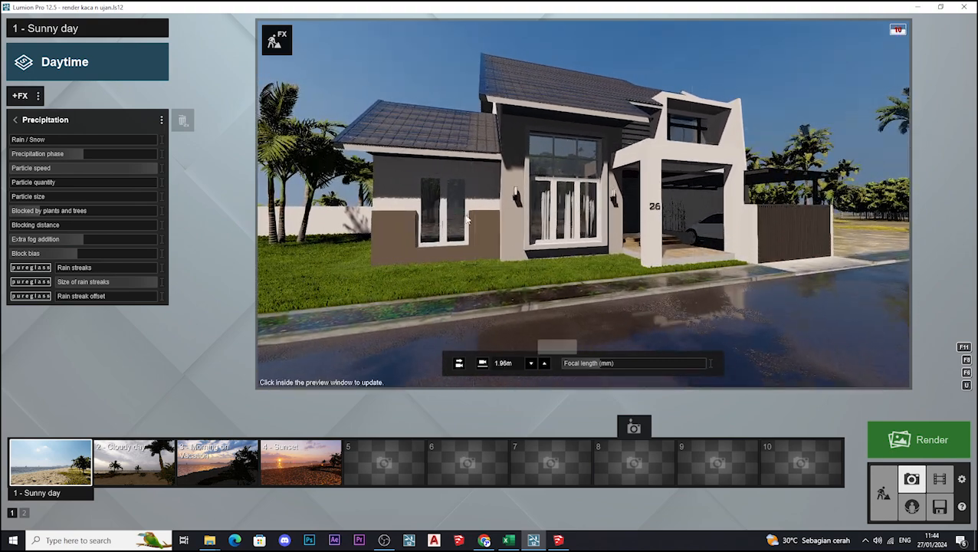
{"action": "left_click", "coordinate": [15, 121]}
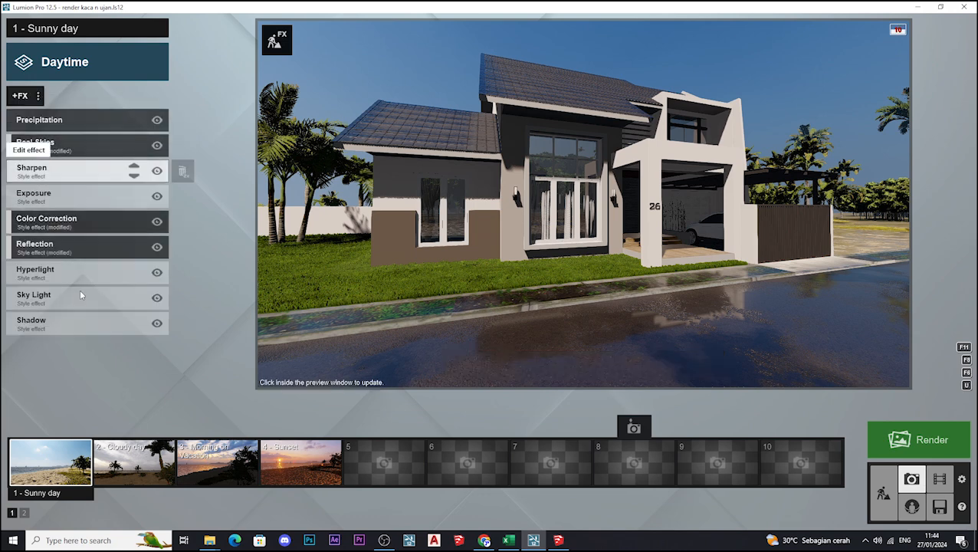
{"action": "left_click", "coordinate": [74, 322]}
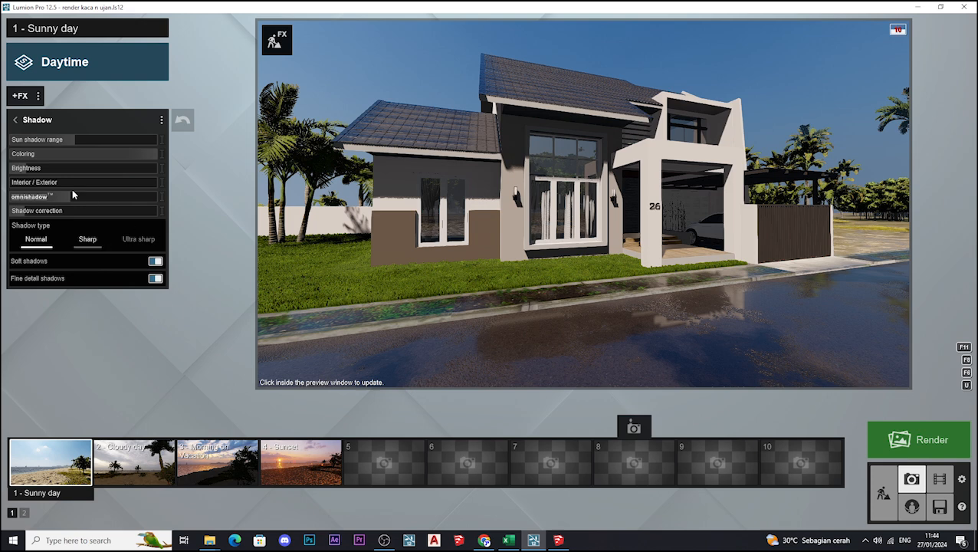
{"action": "mouse_move", "coordinate": [36, 169]}
{"action": "left_mouse_down"}
{"action": "mouse_move", "coordinate": [87, 176]}
{"action": "mouse_move", "coordinate": [52, 174]}
{"action": "left_mouse_up"}
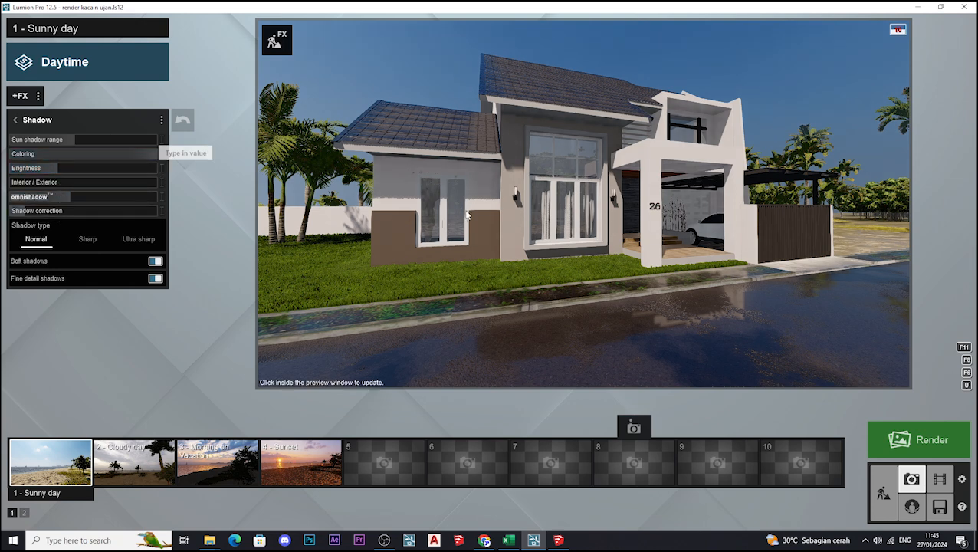
{"action": "left_click", "coordinate": [277, 214]}
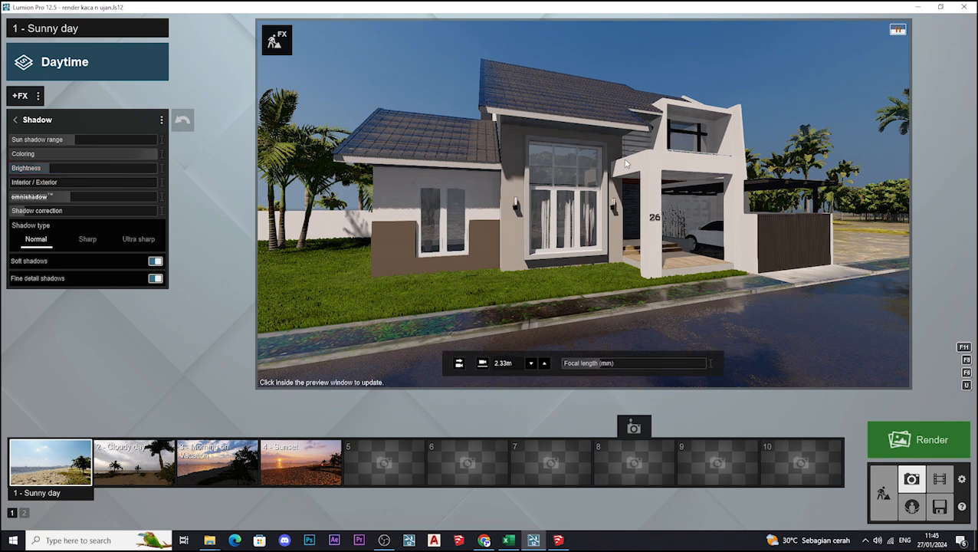
{"action": "left_click", "coordinate": [15, 119]}
Add the Moon effect from the sky and weather effects and move it below Precipitation in the effect stack
{"action": "middle_click_drag", "start_coordinate": [532, 247], "coordinate": [583, 204]}
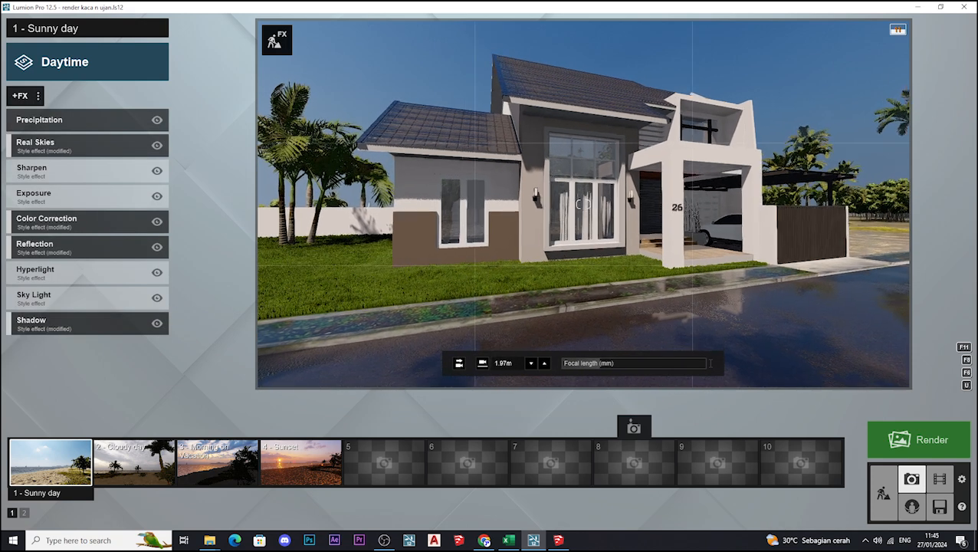
{"action": "left_click", "coordinate": [23, 97]}
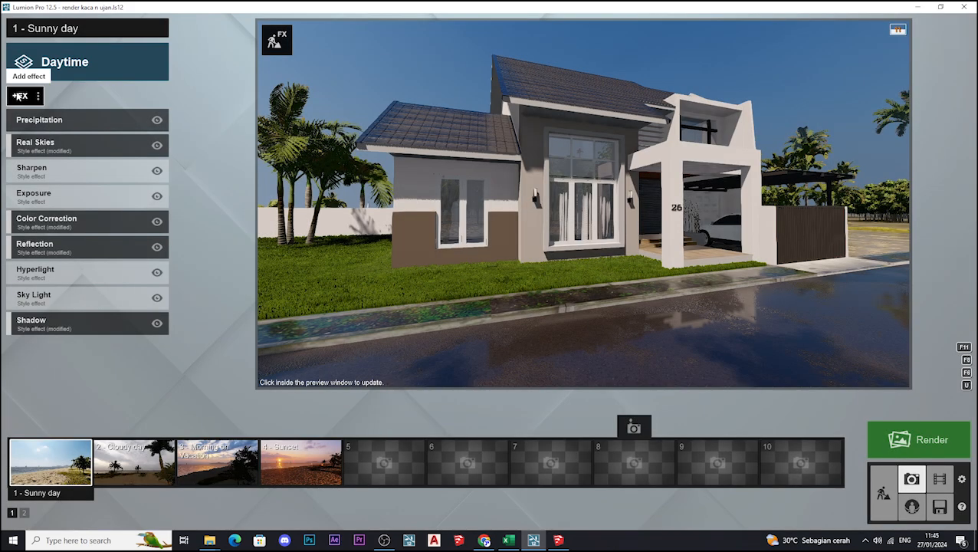
{"action": "left_click", "coordinate": [15, 95]}
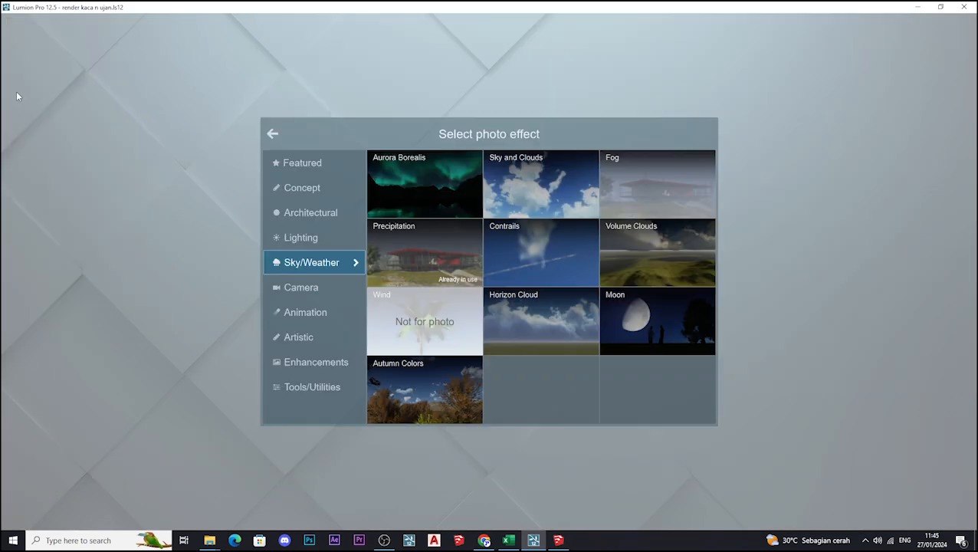
{"action": "left_click", "coordinate": [638, 327]}
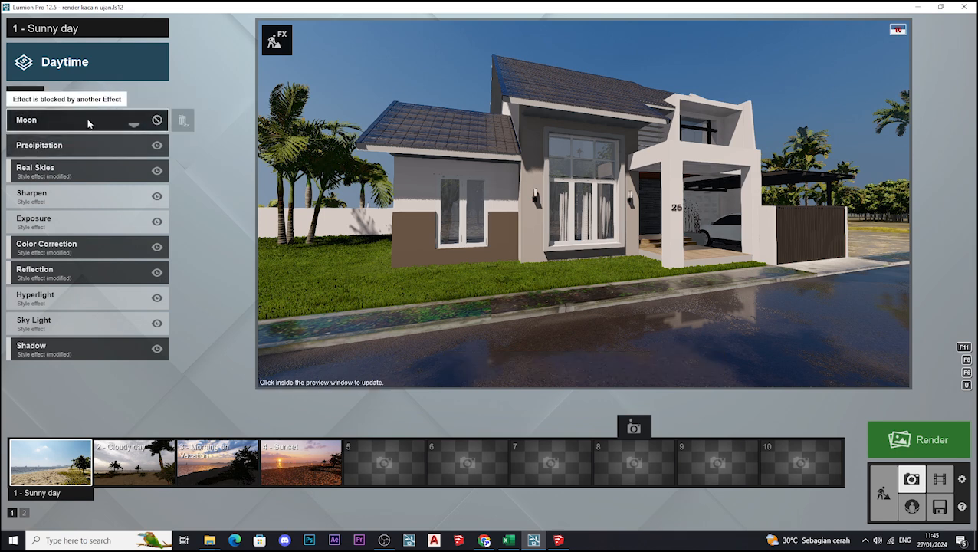
{"action": "left_click", "coordinate": [135, 124]}
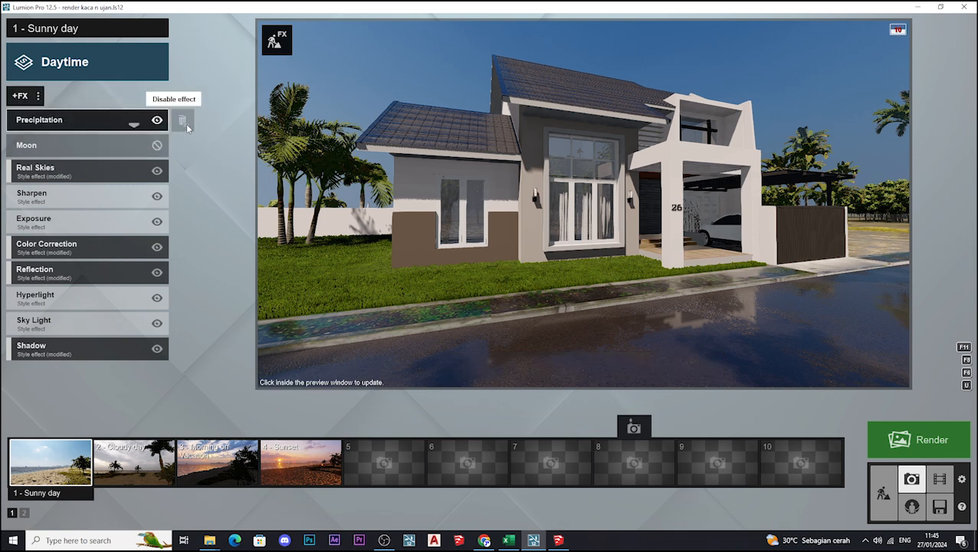
Delete the Precipitation effect and reframe the shot slightly around the house front
{"action": "double_click", "coordinate": [184, 122]}
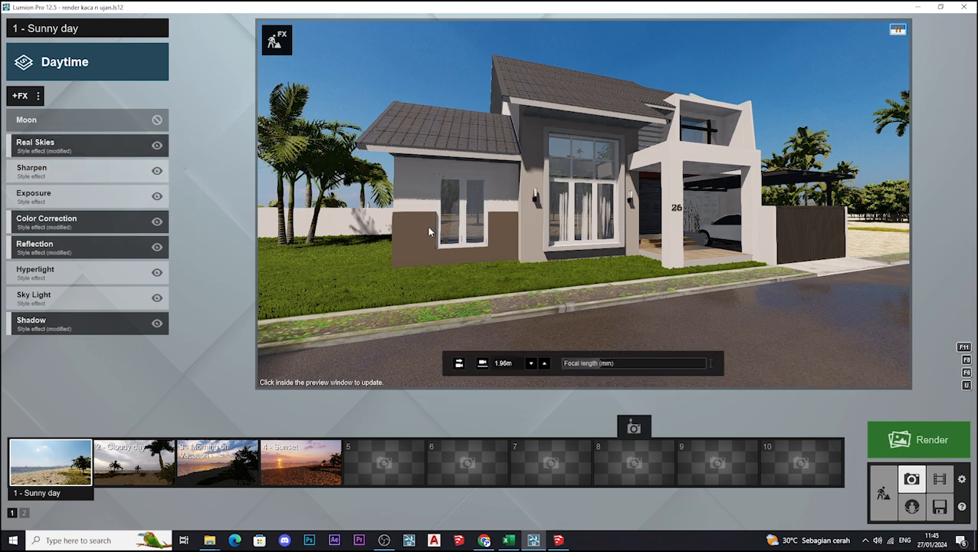
{"action": "right_click_drag", "start_coordinate": [499, 217], "coordinate": [515, 214]}
{"action": "middle_click_drag", "start_coordinate": [514, 214], "coordinate": [526, 210]}
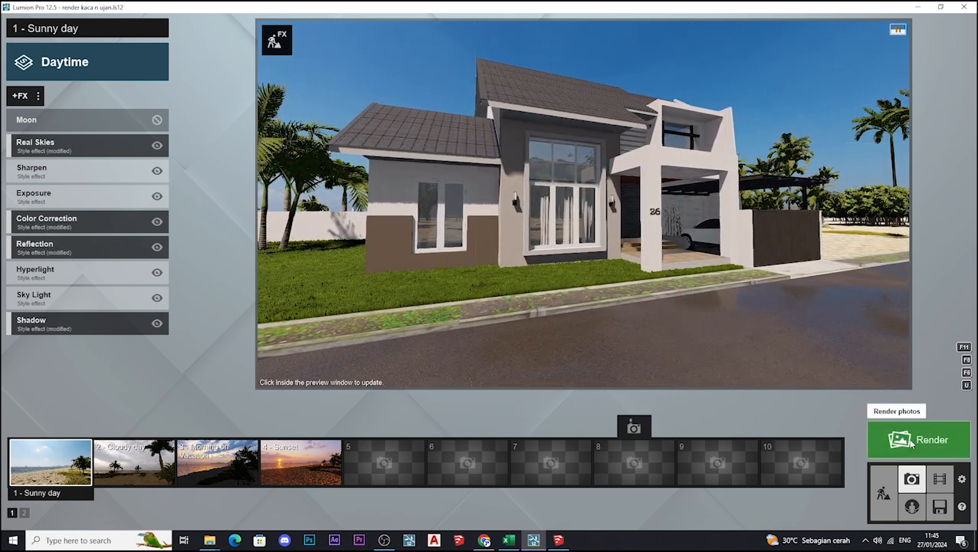
Check the photo render output options for the current shot and return to the effects
{"action": "left_click", "coordinate": [912, 445]}
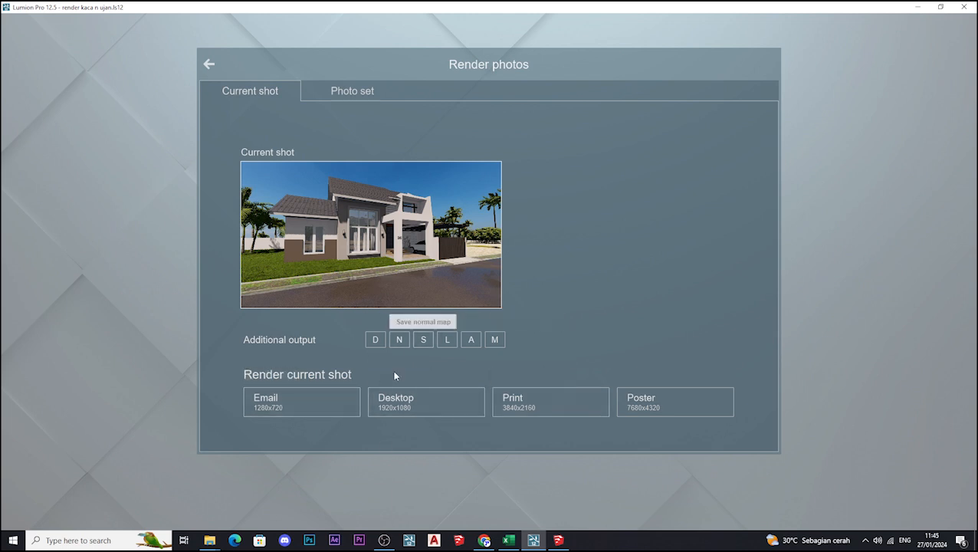
{"action": "left_click", "coordinate": [209, 65]}
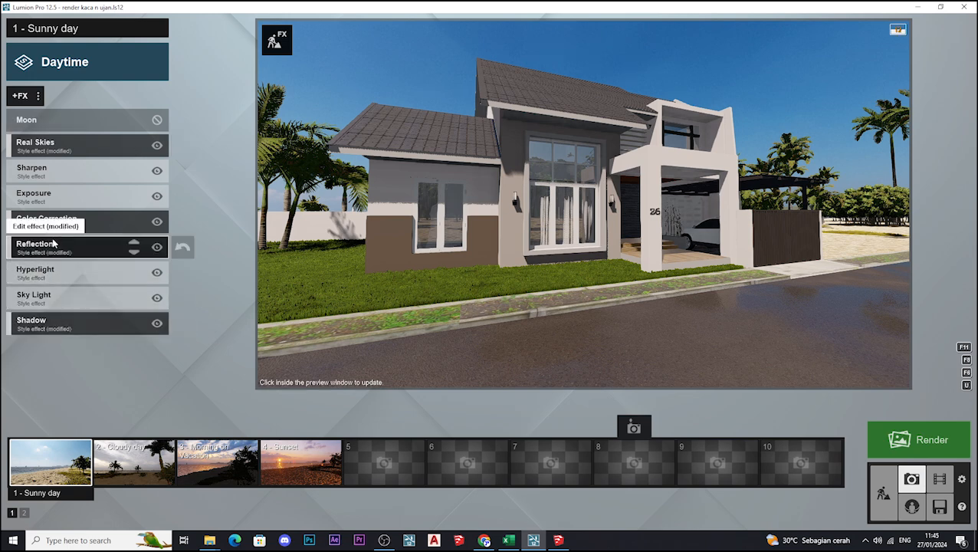
Add the Precipitation effect from the sky and weather effects and set its particle quantity and particle size to 0
{"action": "left_click", "coordinate": [21, 96]}
{"action": "left_click", "coordinate": [410, 254]}
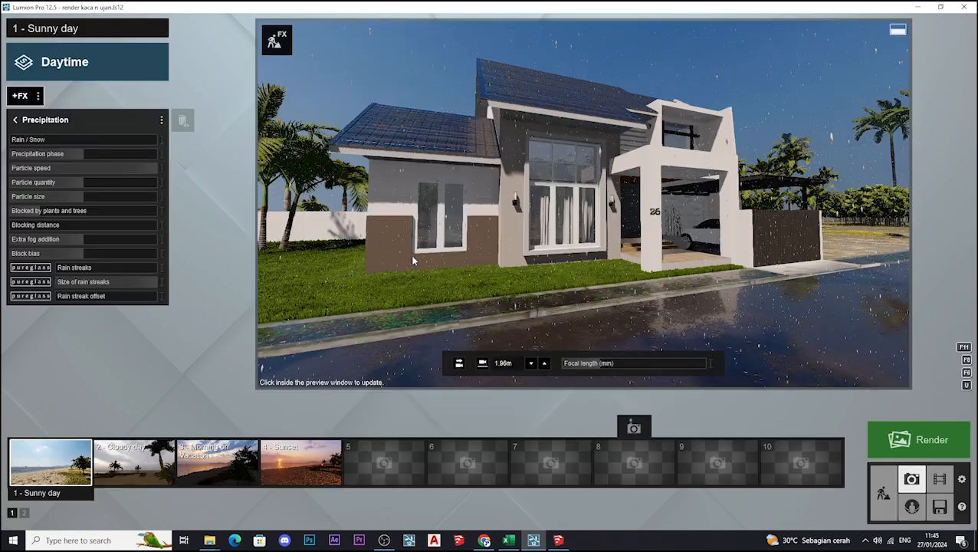
{"action": "left_click_drag", "start_coordinate": [73, 181], "coordinate": [2, 183]}
{"action": "left_click_drag", "start_coordinate": [80, 203], "coordinate": [2, 191]}
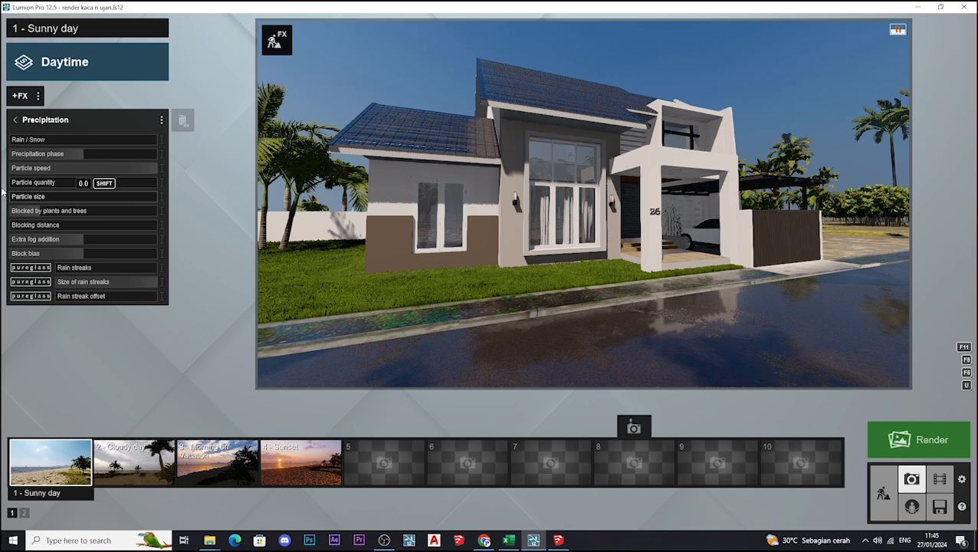
Reframe the shot around the house front with the camera raised to an eye height of about 2.7 m
{"action": "key", "text": "e"}
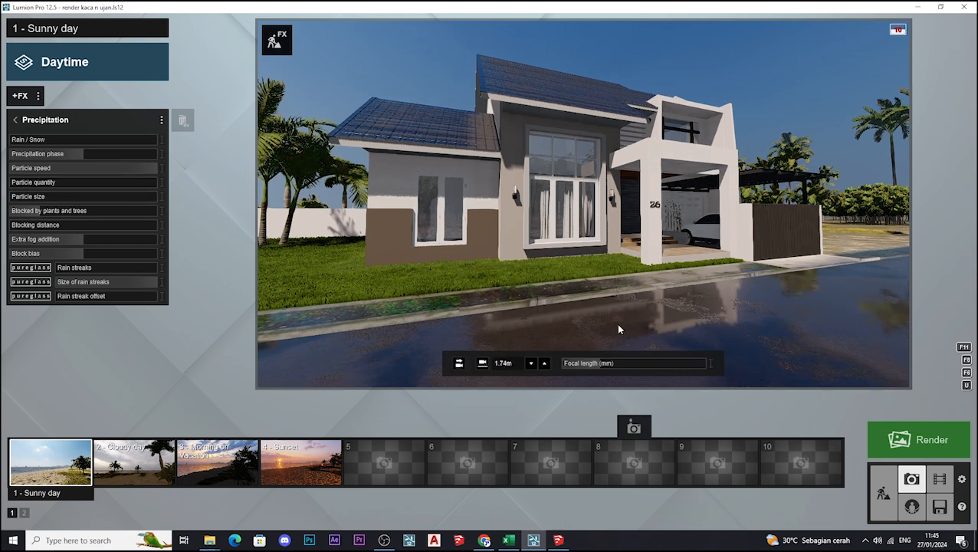
{"action": "key", "text": "q"}
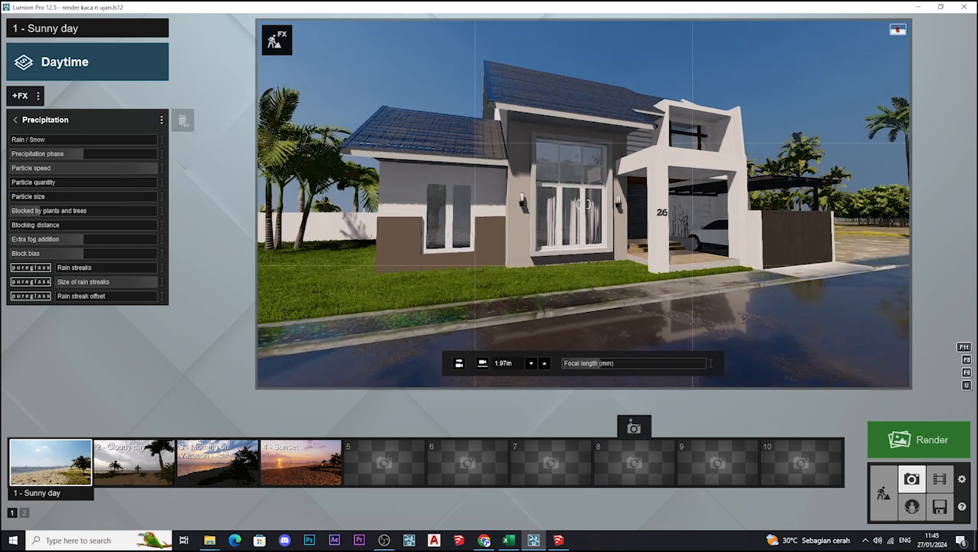
{"action": "key", "text": "q"}
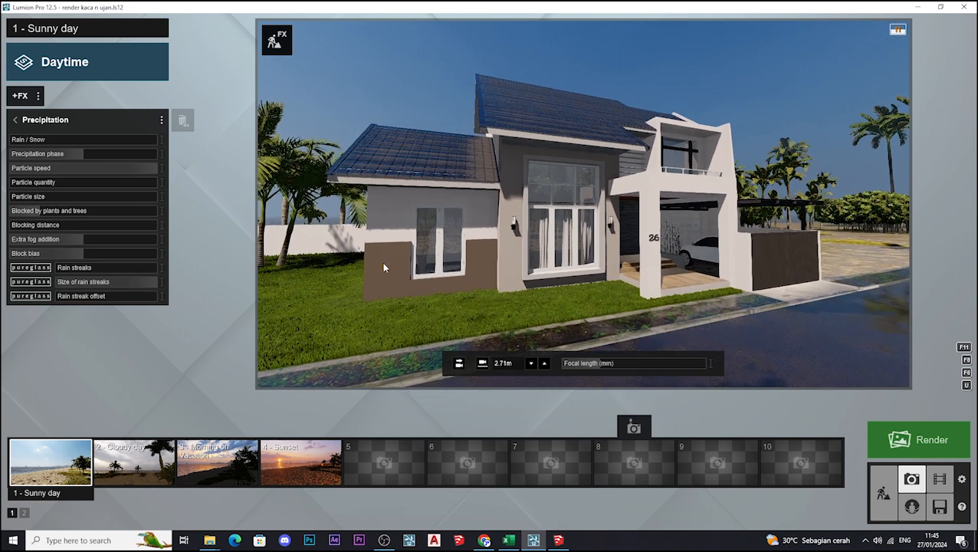
{"action": "key", "text": "s"}
{"action": "right_click_drag", "start_coordinate": [529, 302], "coordinate": [520, 306]}
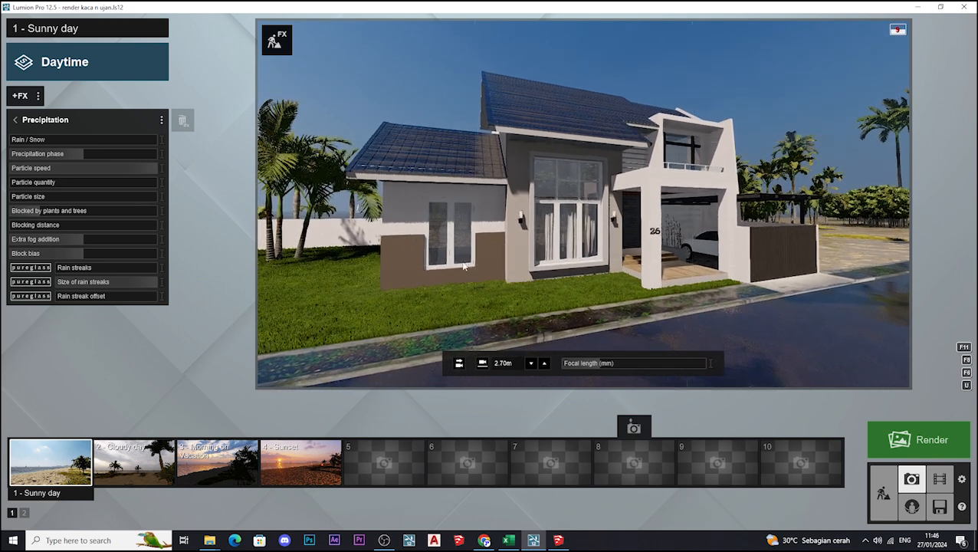
Add the Contrails effect from the sky and weather effects to the shot
{"action": "left_click", "coordinate": [21, 97]}
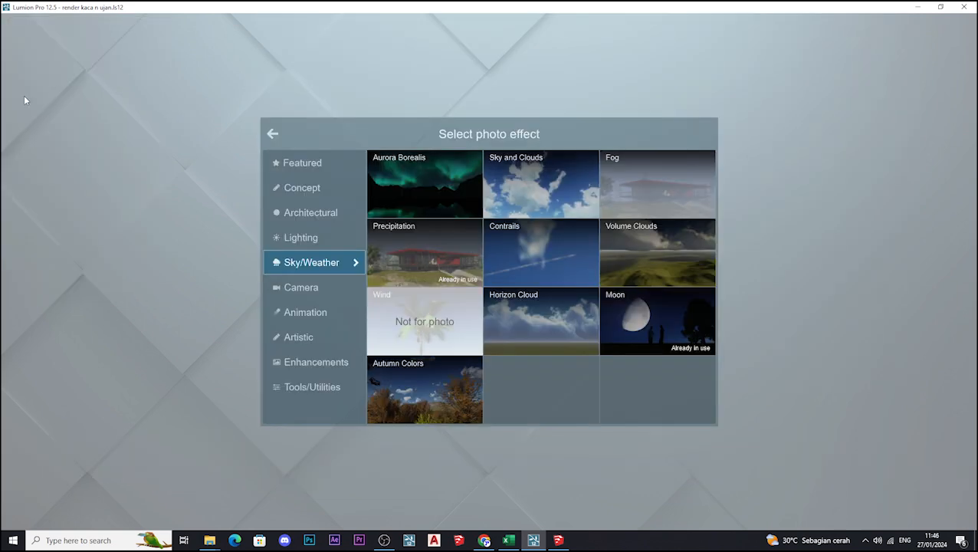
{"action": "left_click", "coordinate": [539, 283]}
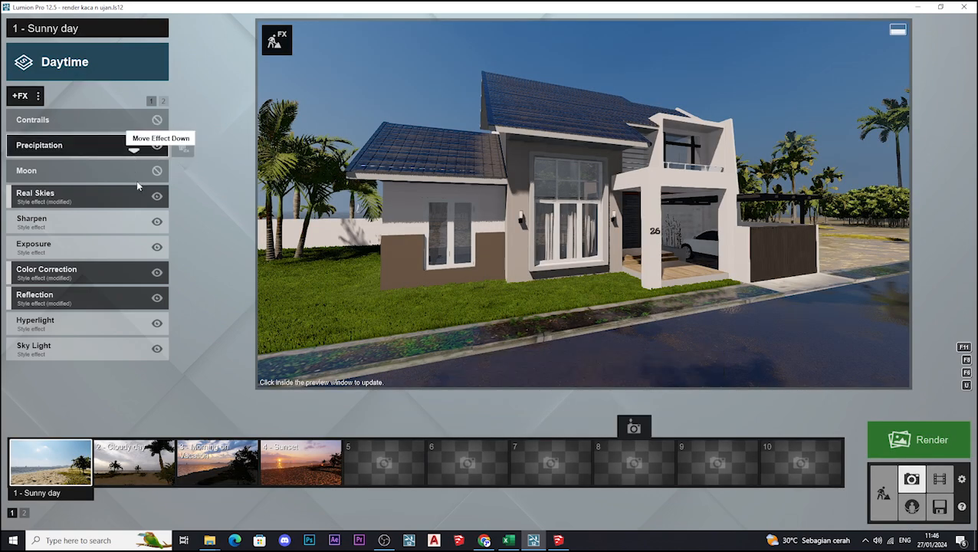
Render the current shot at Desktop size 1920x1080 as a JPG named render i and close the finished render
{"action": "left_click", "coordinate": [890, 433]}
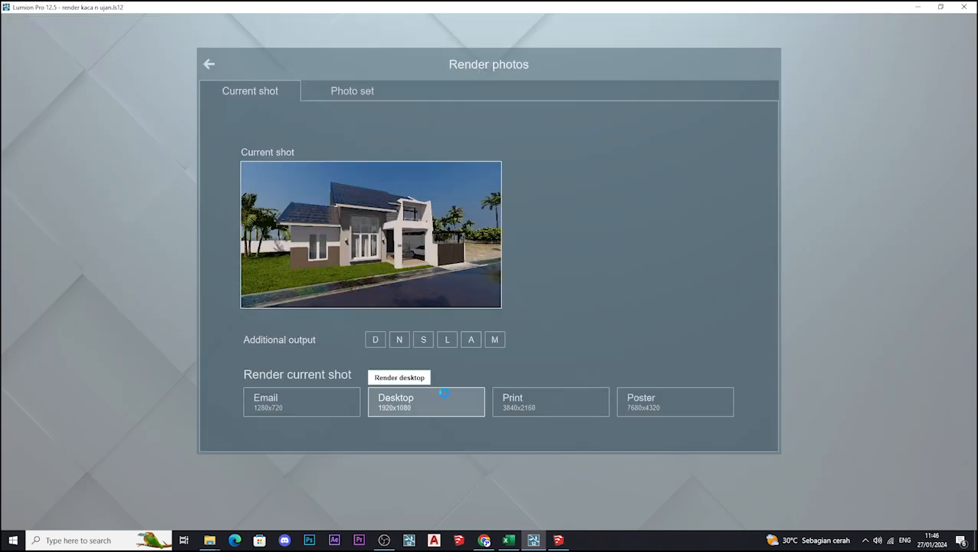
{"action": "left_click", "coordinate": [420, 397]}
{"action": "left_click", "coordinate": [487, 215]}
{"action": "left_click", "coordinate": [286, 331]}
{"action": "key", "text": "BackSpace"}
{"action": "type", "text": "i"}
{"action": "left_click", "coordinate": [493, 366]}
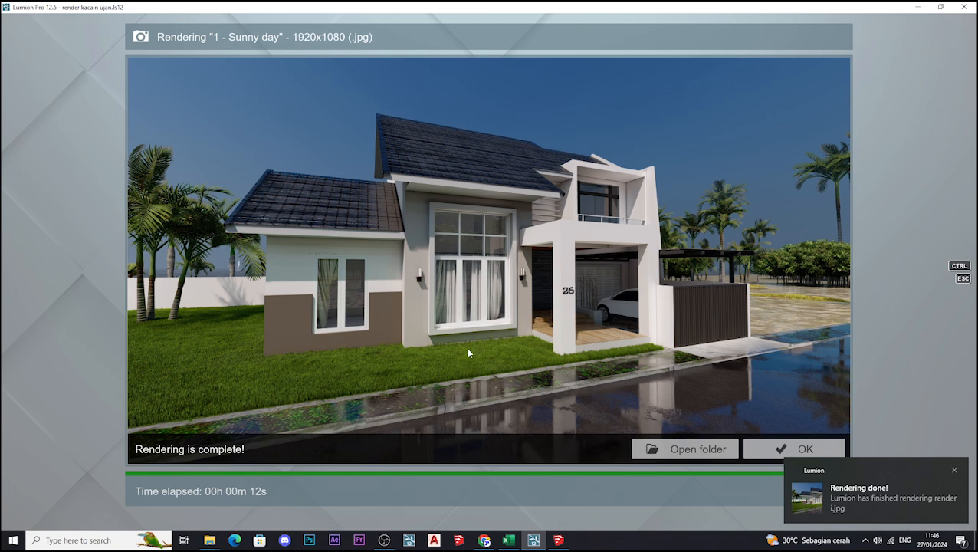
{"action": "left_click", "coordinate": [776, 448]}
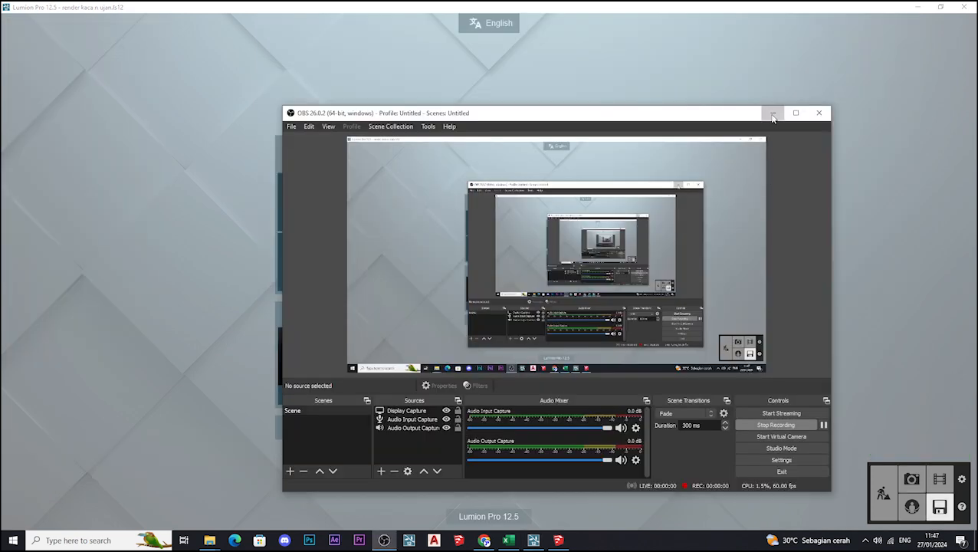
Return Lumion to build mode and minimize all open windows to reach the Windows desktop
{"action": "left_click", "coordinate": [774, 114]}
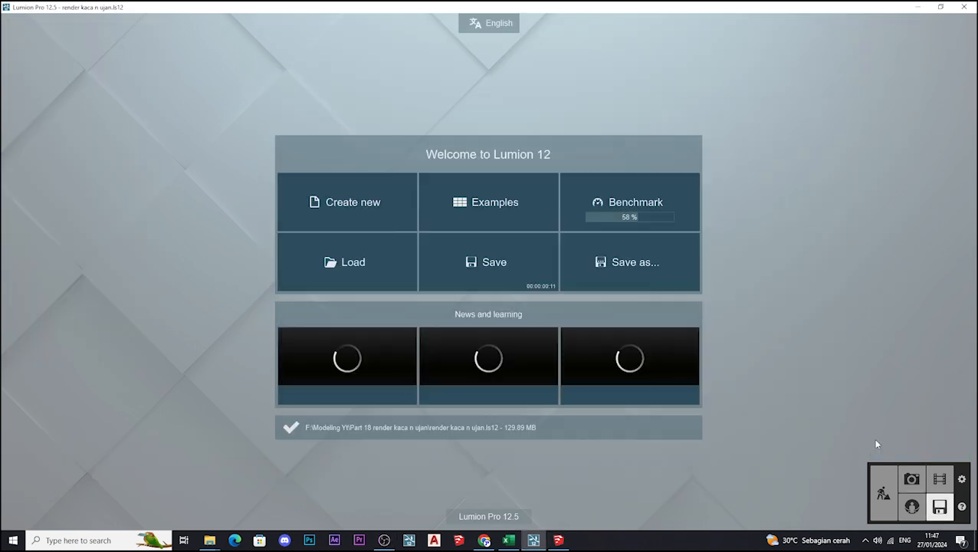
{"action": "left_click", "coordinate": [891, 488]}
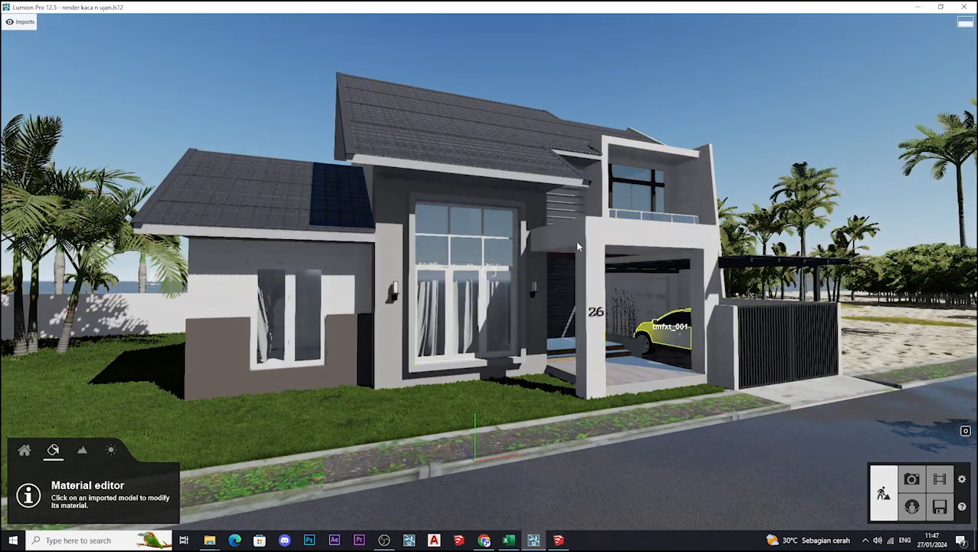
{"action": "left_click", "coordinate": [917, 7]}
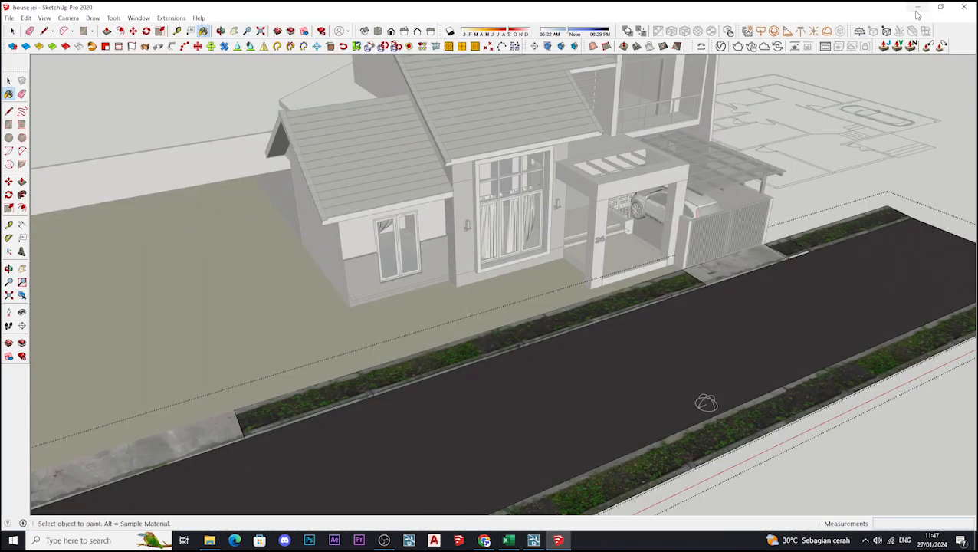
{"action": "left_click", "coordinate": [917, 10]}
{"action": "left_click", "coordinate": [920, 9]}
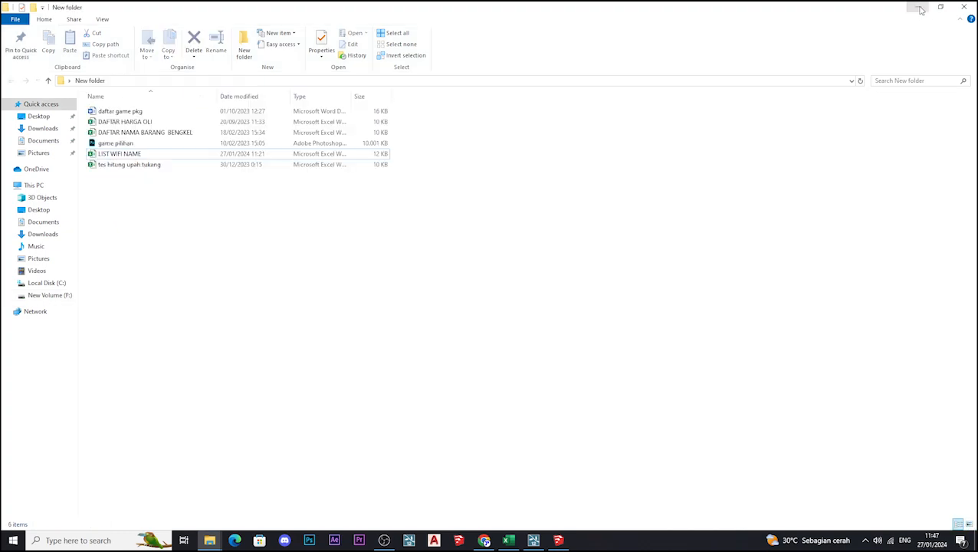
{"action": "left_click", "coordinate": [920, 9]}
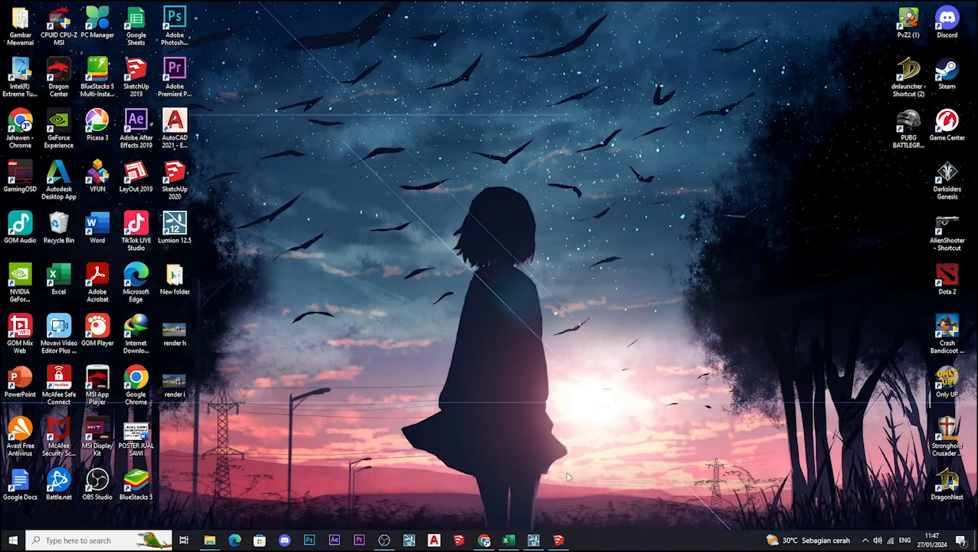
{"action": "left_click", "coordinate": [535, 540]}
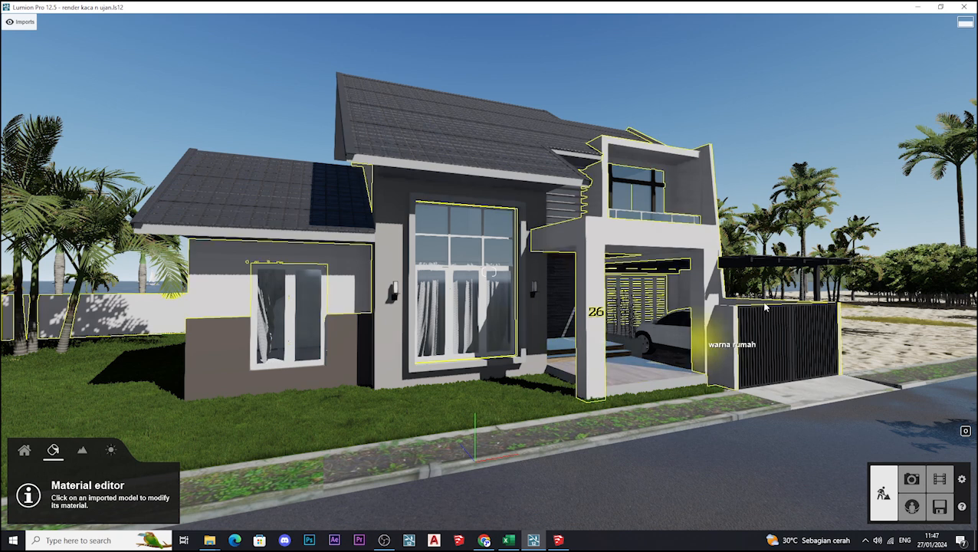
{"action": "left_click", "coordinate": [918, 7]}
Open render h in the image viewer, compare it back and forth with render i, and close the viewer
{"action": "double_click", "coordinate": [184, 334]}
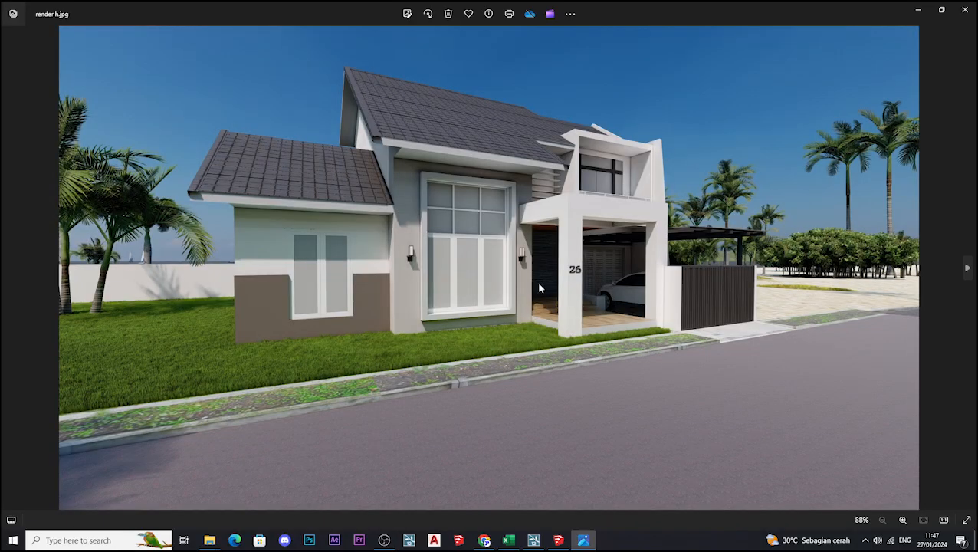
{"action": "key", "text": "Right"}
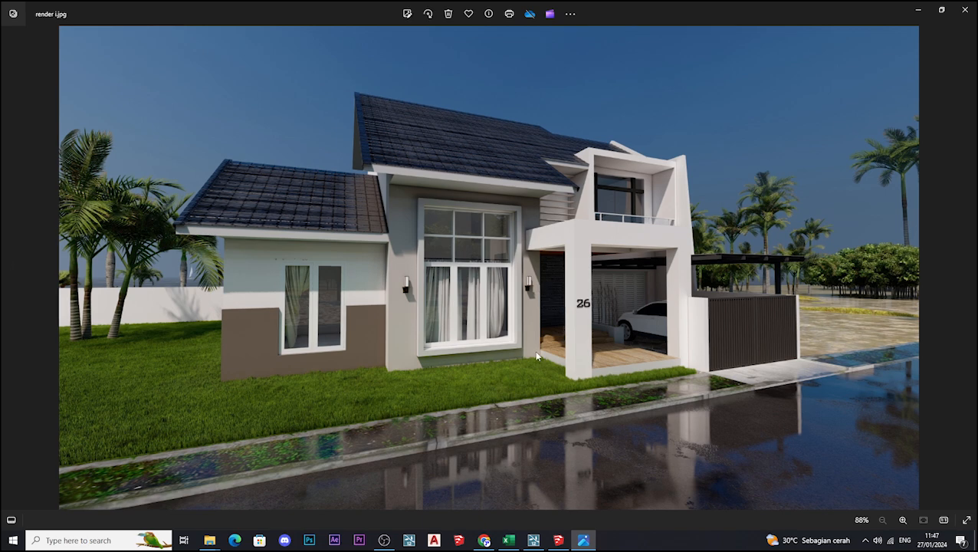
{"action": "key", "text": "Left"}
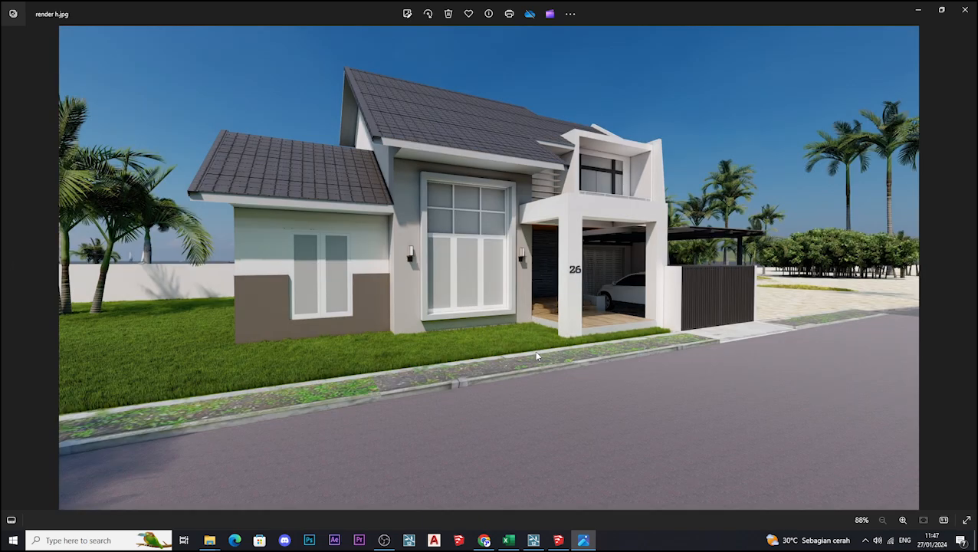
{"action": "key", "text": "Right"}
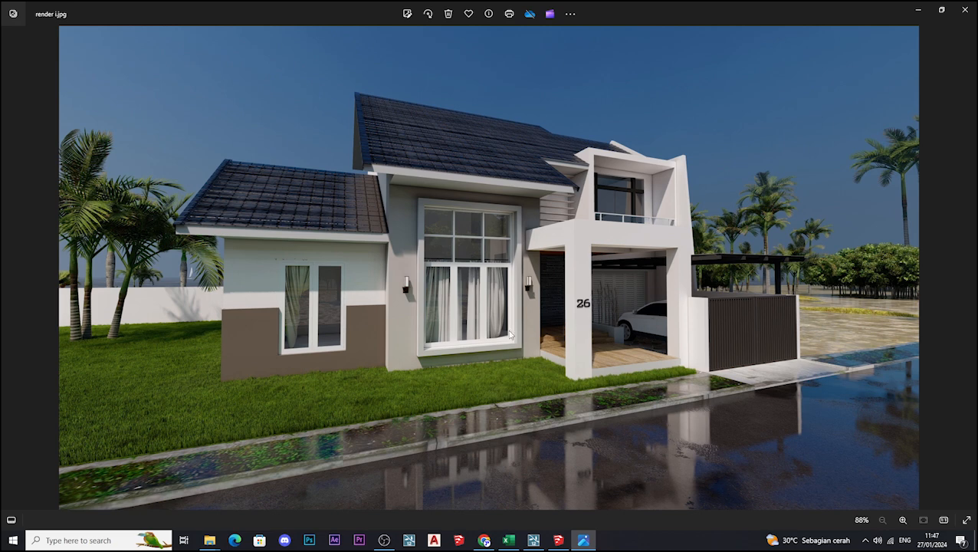
{"action": "key", "text": "Left"}
{"action": "key", "text": "Right"}
{"action": "left_click", "coordinate": [967, 12]}
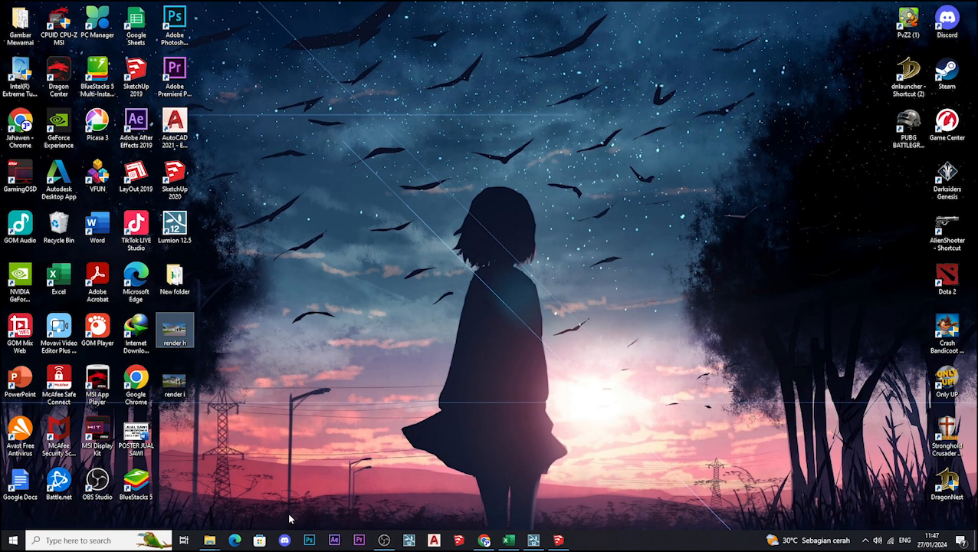
Switch to Photoshop and open the render i image from the Desktop folder
{"action": "left_click", "coordinate": [309, 540]}
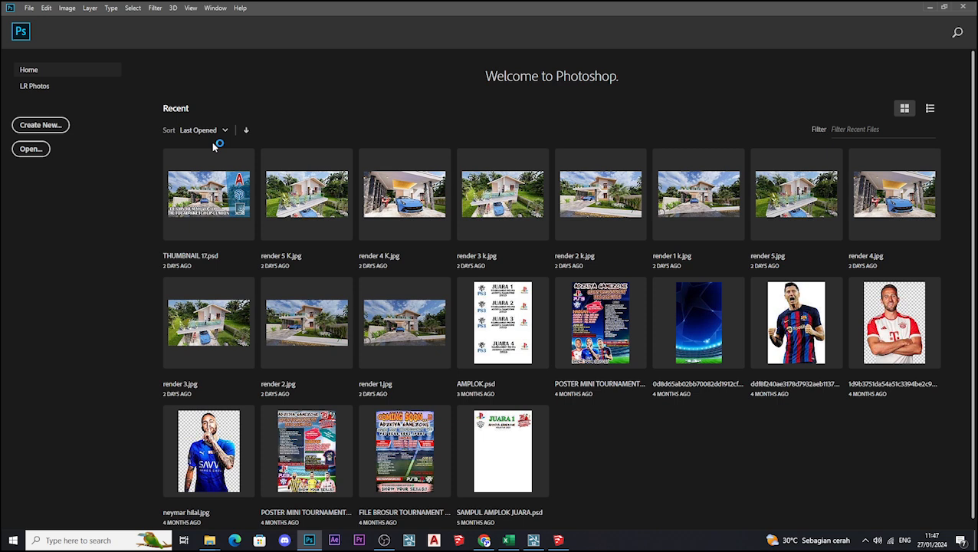
{"action": "left_click", "coordinate": [31, 149]}
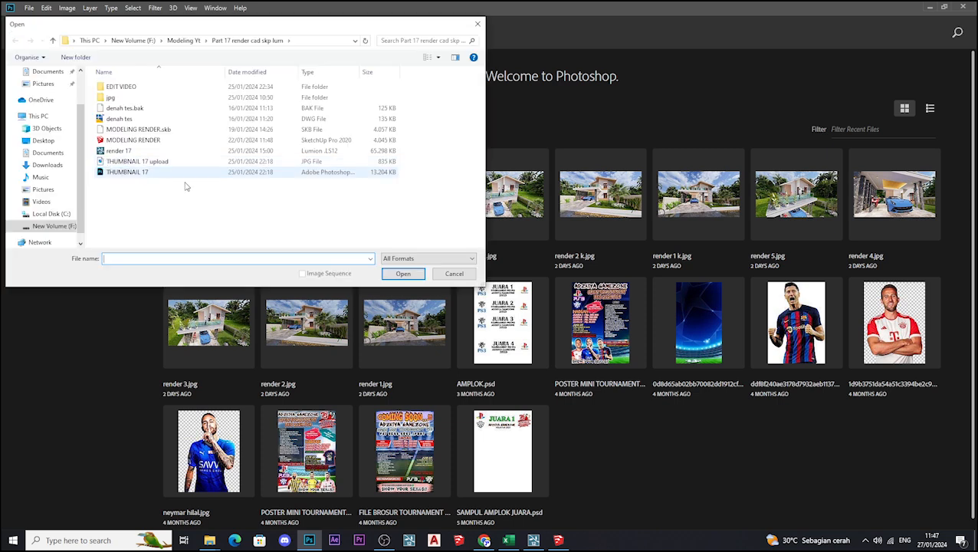
{"action": "scroll", "coordinate": [46, 138], "scroll_direction": "up", "scroll_amount": 3}
{"action": "left_click", "coordinate": [43, 91]}
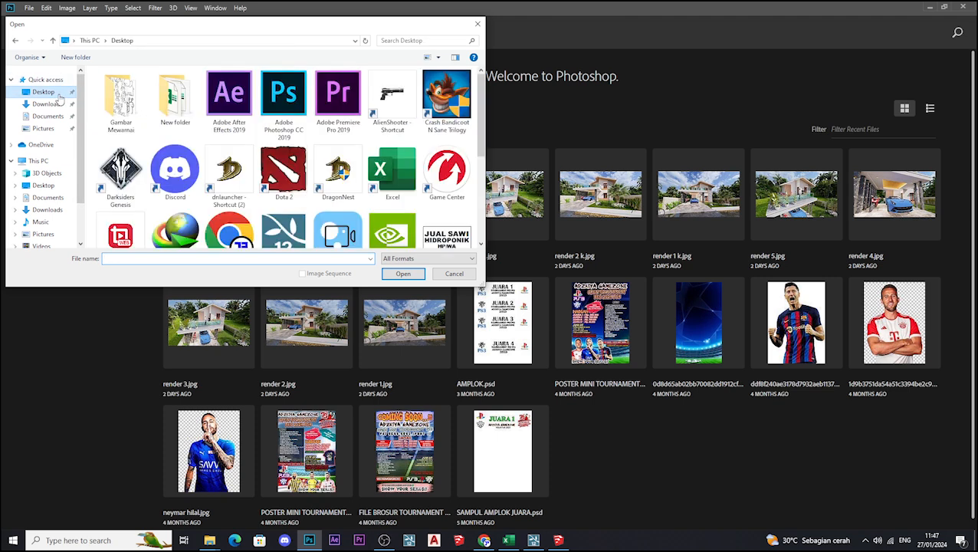
{"action": "scroll", "coordinate": [255, 175], "scroll_direction": "down", "scroll_amount": 3}
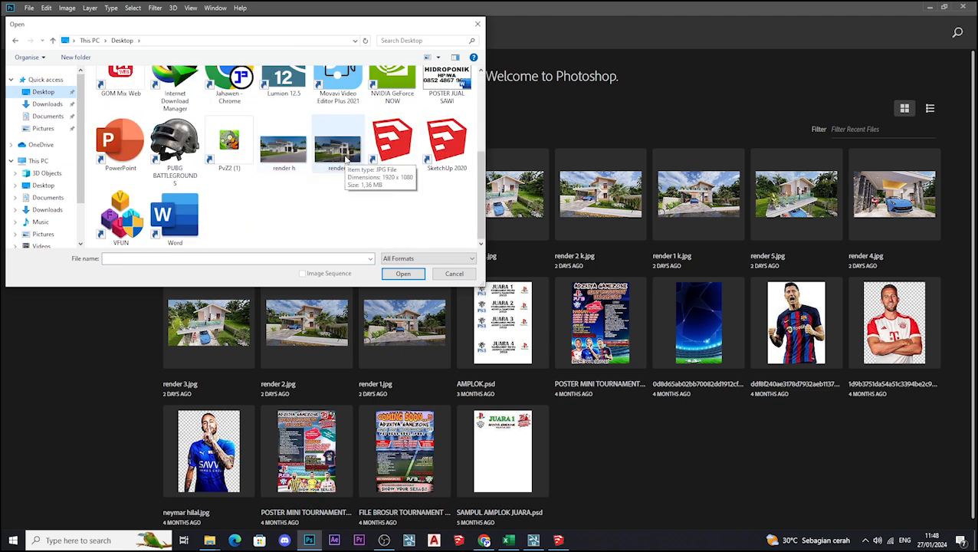
{"action": "left_click", "coordinate": [338, 149]}
{"action": "left_click", "coordinate": [402, 273]}
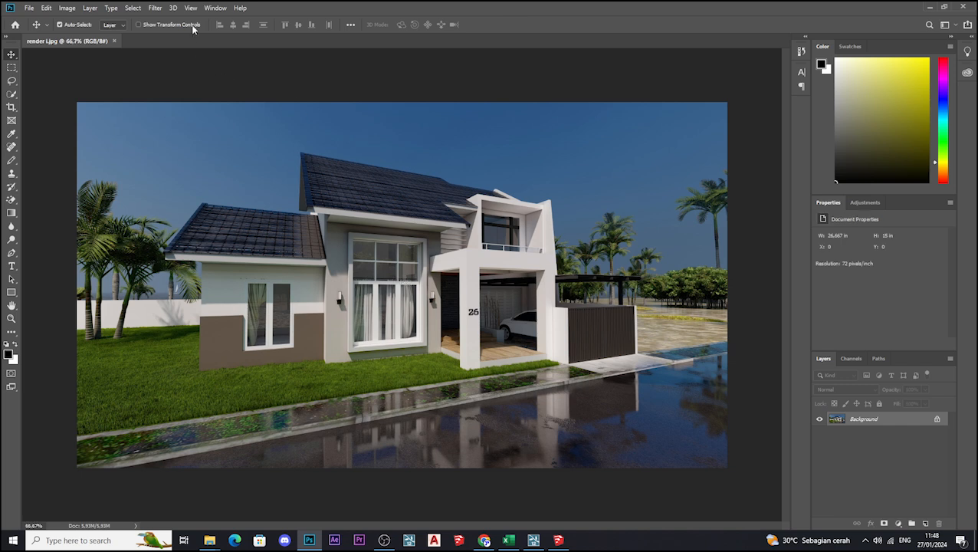
Apply the Camera Raw Filter with Exposure +0.75, Contrast +29, Highlights +13, Shadows +21, Whites +8, Clarity +7 and Vibrance +16
{"action": "left_click", "coordinate": [155, 8]}
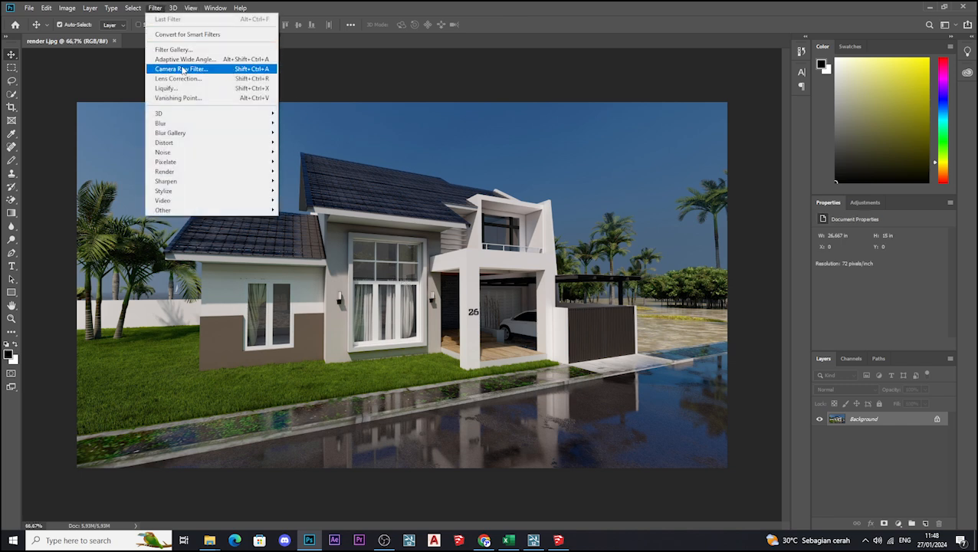
{"action": "left_click", "coordinate": [183, 69]}
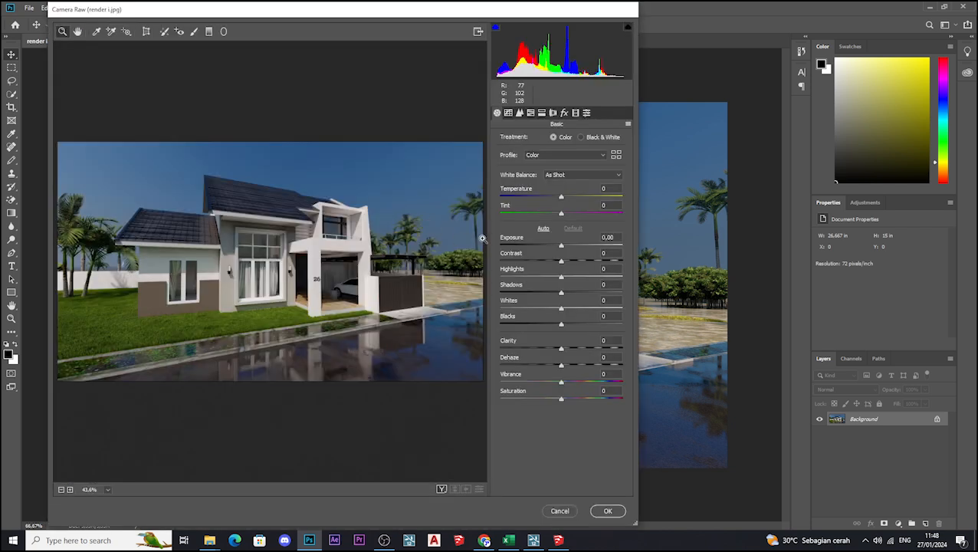
{"action": "left_click_drag", "start_coordinate": [562, 245], "coordinate": [567, 310]}
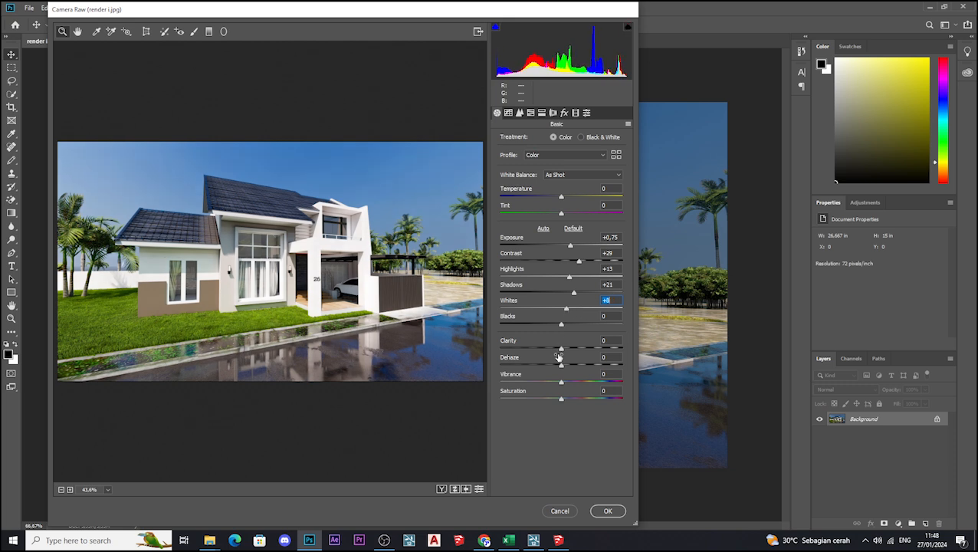
{"action": "mouse_move", "coordinate": [561, 350]}
{"action": "left_mouse_down"}
{"action": "mouse_move", "coordinate": [571, 350]}
{"action": "mouse_move", "coordinate": [499, 349]}
{"action": "mouse_move", "coordinate": [566, 350]}
{"action": "left_mouse_up"}
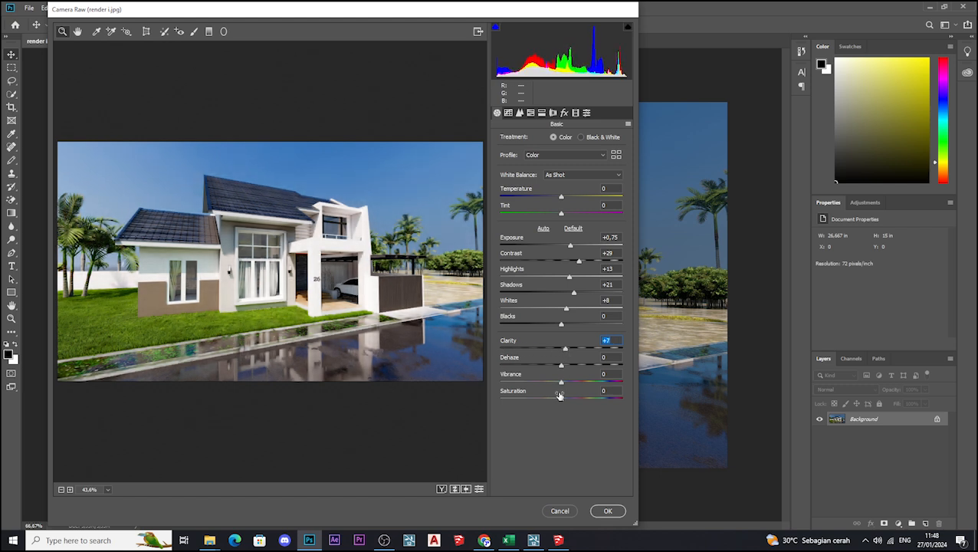
{"action": "mouse_move", "coordinate": [561, 383]}
{"action": "left_mouse_down"}
{"action": "mouse_move", "coordinate": [610, 384]}
{"action": "mouse_move", "coordinate": [475, 379]}
{"action": "mouse_move", "coordinate": [586, 388]}
{"action": "mouse_move", "coordinate": [571, 384]}
{"action": "left_mouse_up"}
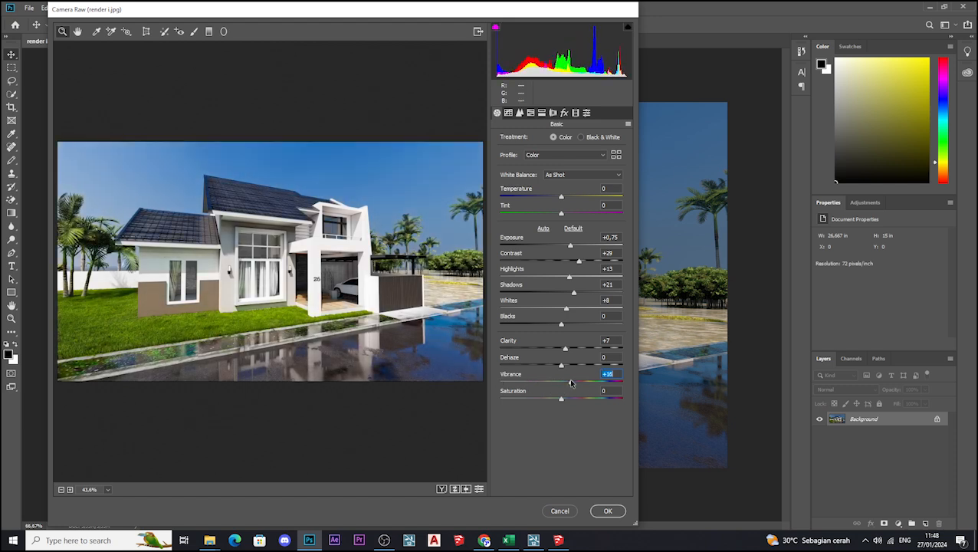
{"action": "left_click", "coordinate": [608, 511]}
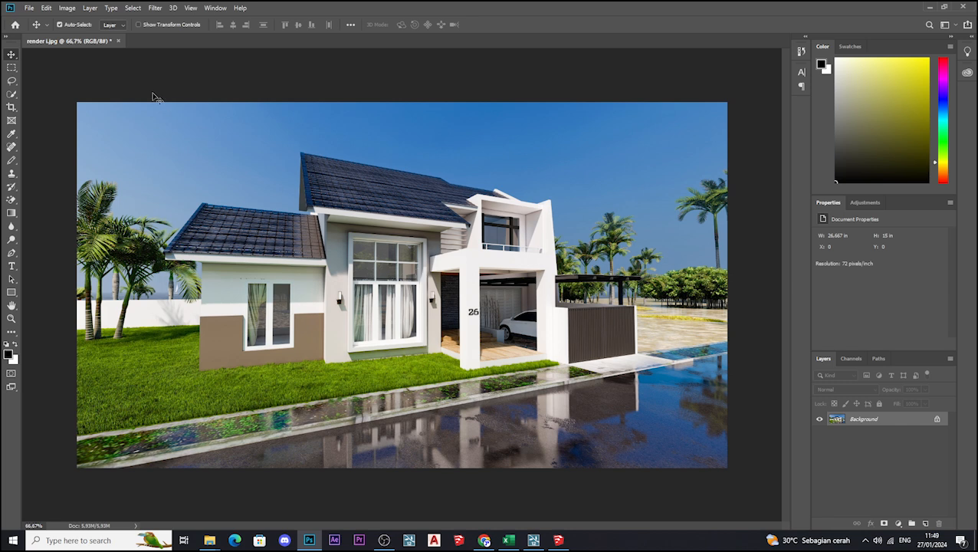
Save the enhanced image as a JPEG over the existing render i file on the Desktop, with quality 10 (Maximum) and Progressive format
{"action": "left_click", "coordinate": [29, 8]}
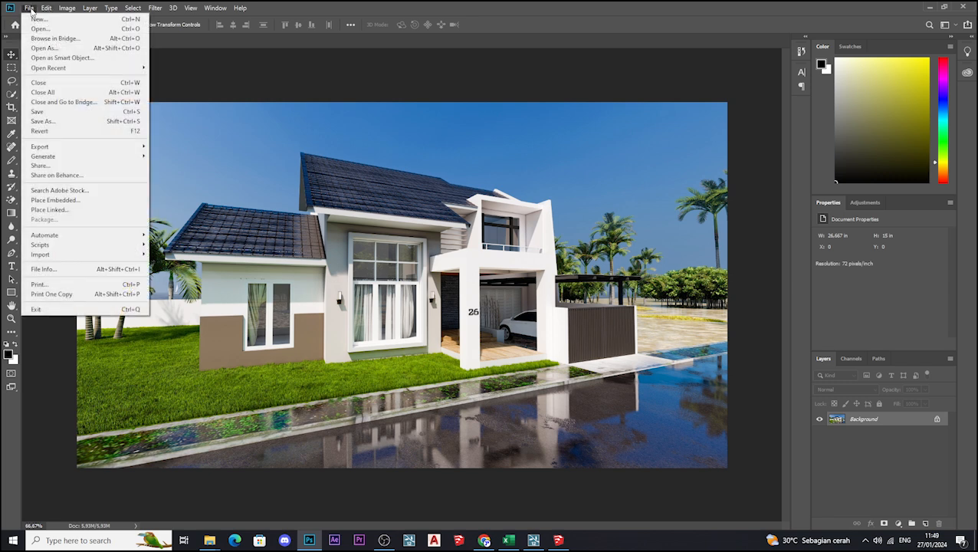
{"action": "left_click", "coordinate": [56, 121]}
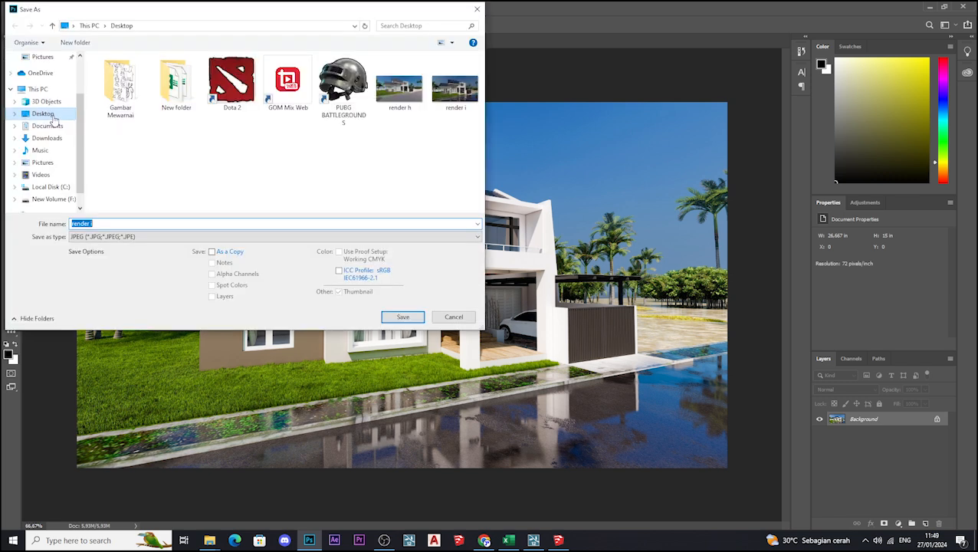
{"action": "left_click", "coordinate": [453, 98]}
{"action": "left_click", "coordinate": [405, 317]}
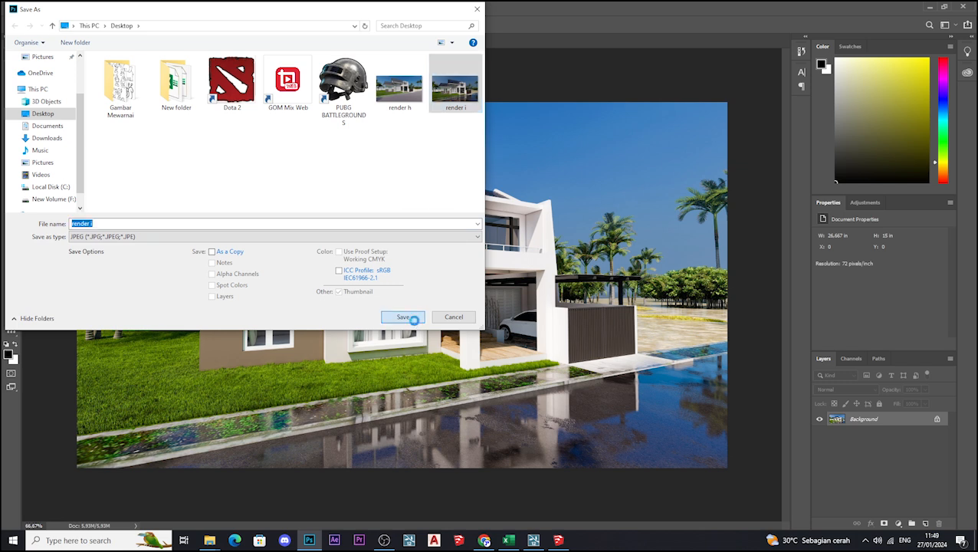
{"action": "left_click", "coordinate": [514, 271]}
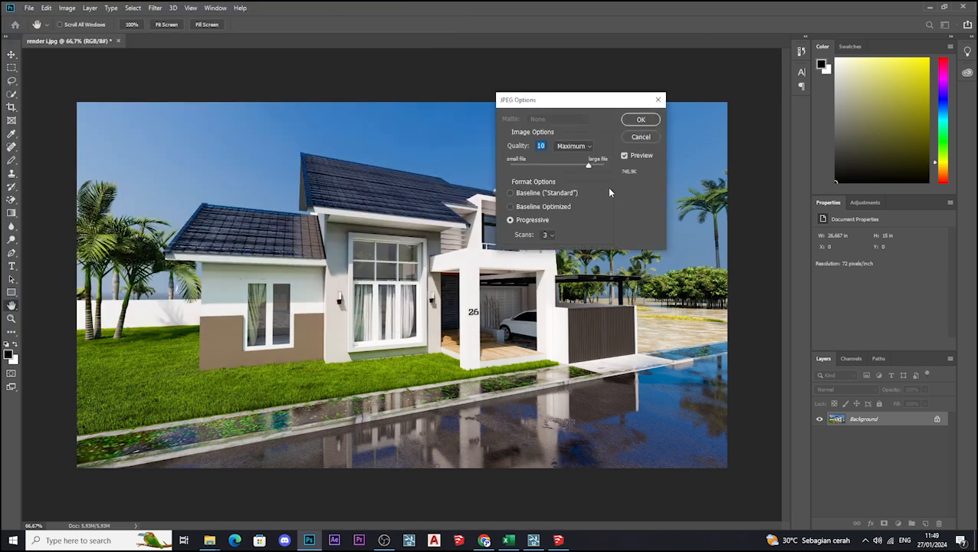
{"action": "left_click", "coordinate": [639, 122]}
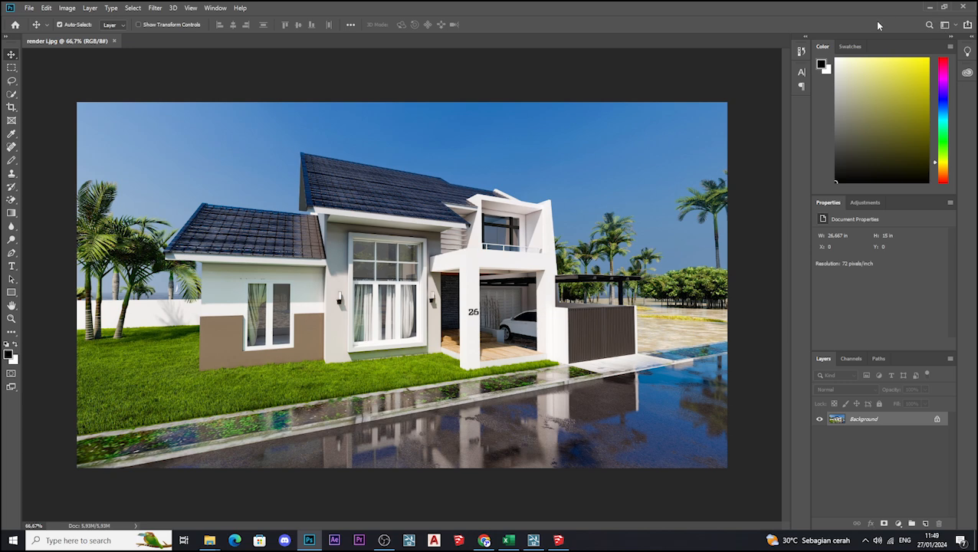
Minimize Photoshop, open render h from the desktop in the image viewer, and compare it back and forth with the edited render i
{"action": "left_click", "coordinate": [930, 7]}
{"action": "double_click", "coordinate": [178, 347]}
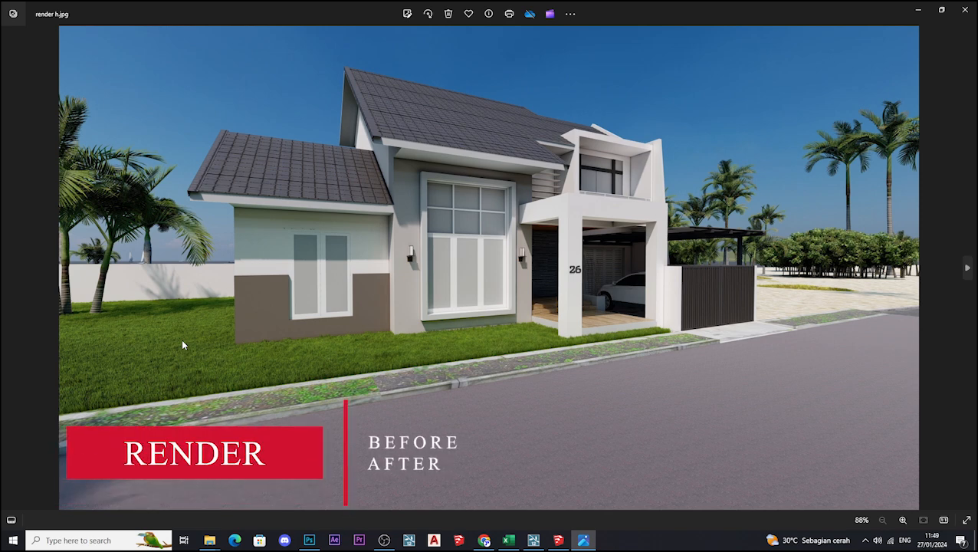
{"action": "key", "text": "Right"}
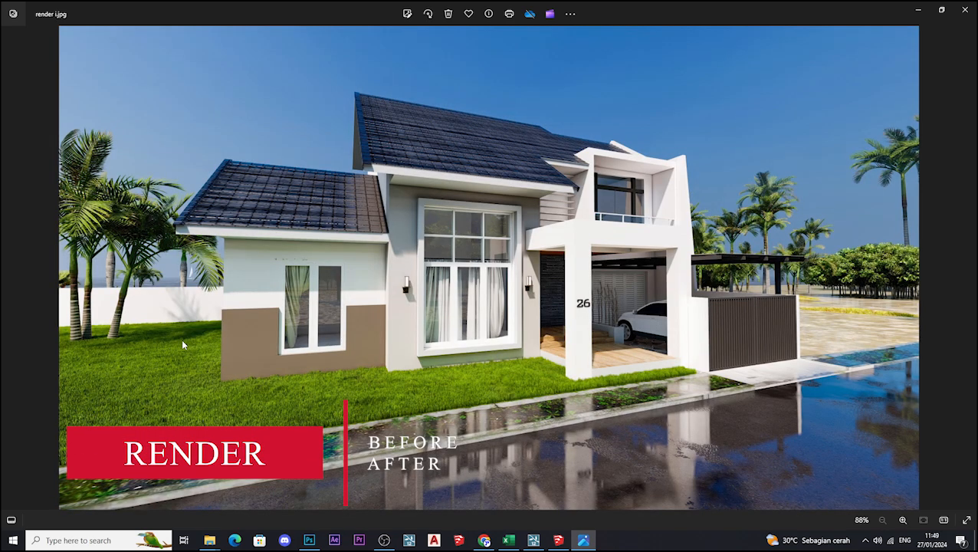
{"action": "key", "text": "Left"}
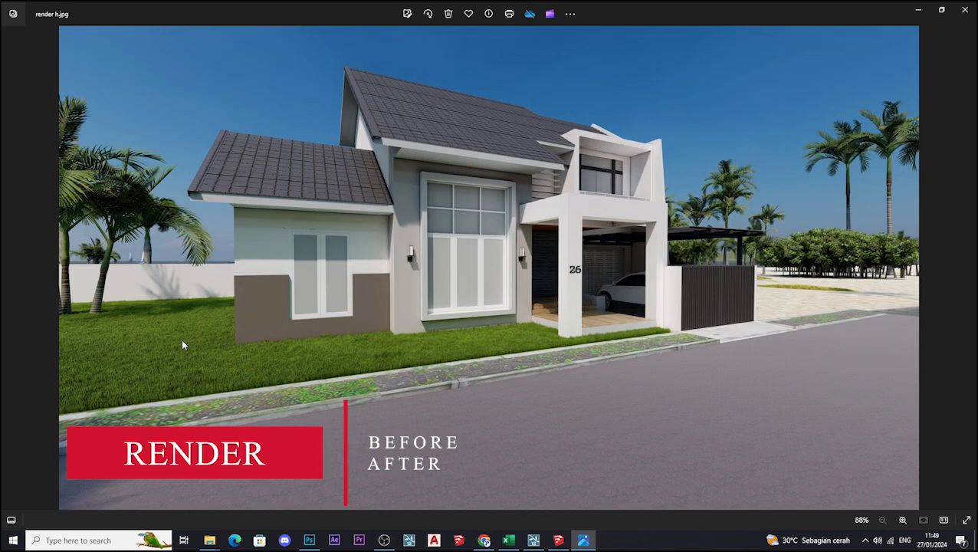
{"action": "key", "text": "Right"}
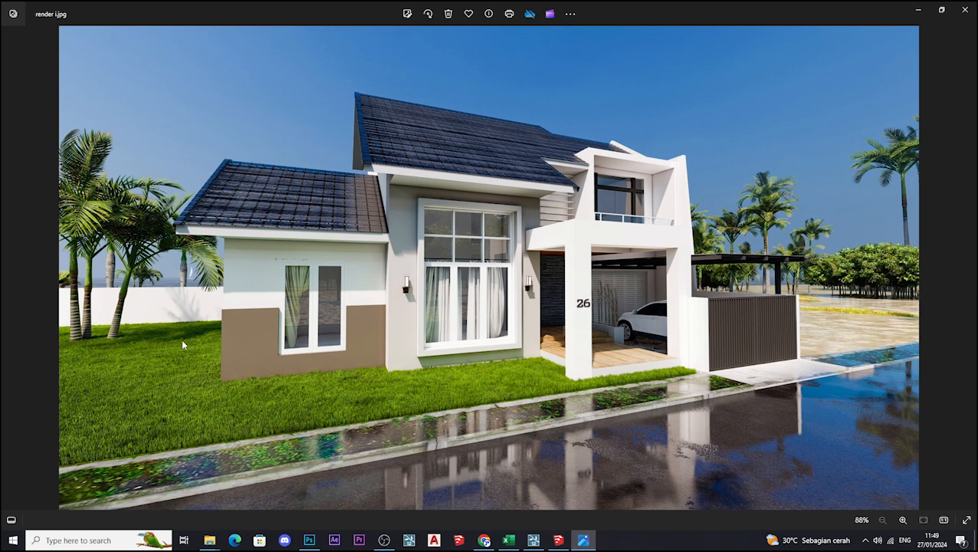
{"action": "key", "text": "Left"}
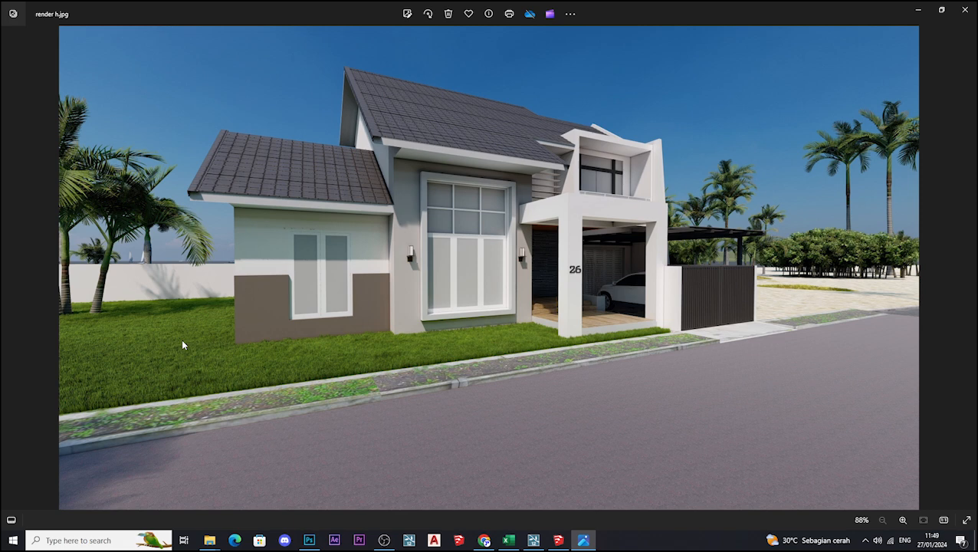
{"action": "key", "text": "Right"}
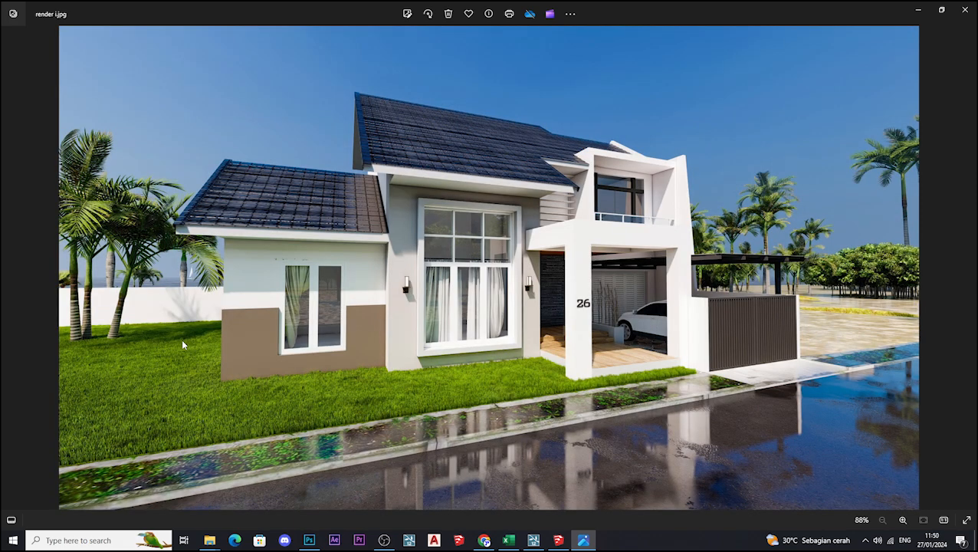
{"action": "key", "text": "Left"}
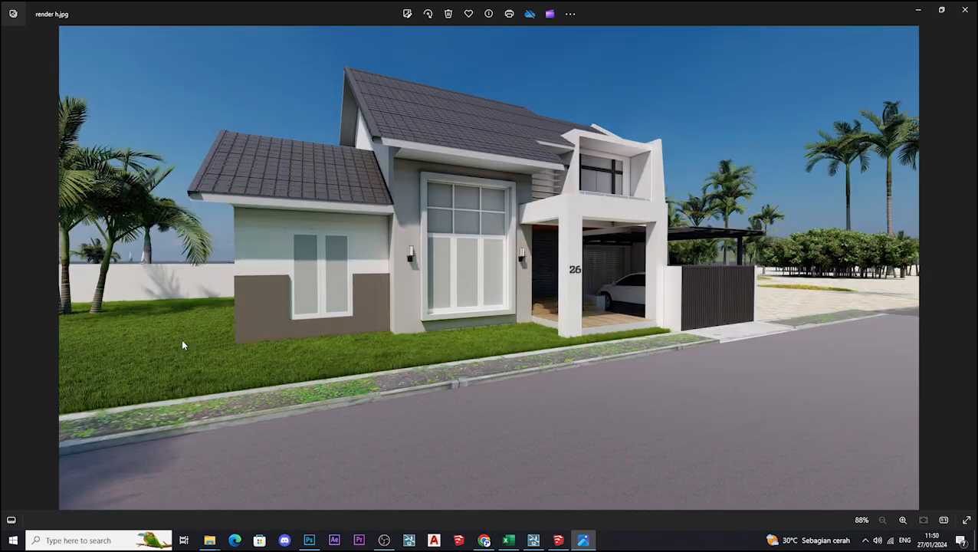
{"action": "key", "text": "Right"}
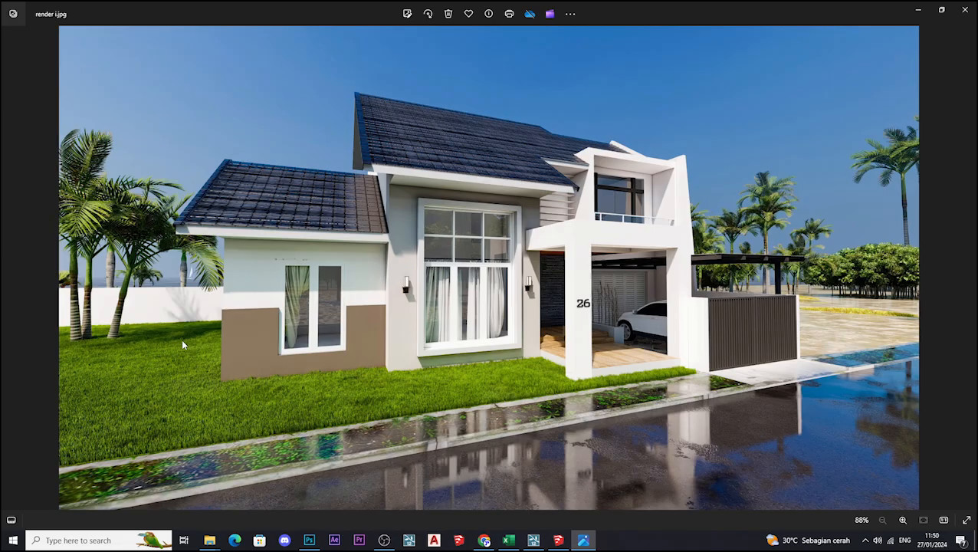